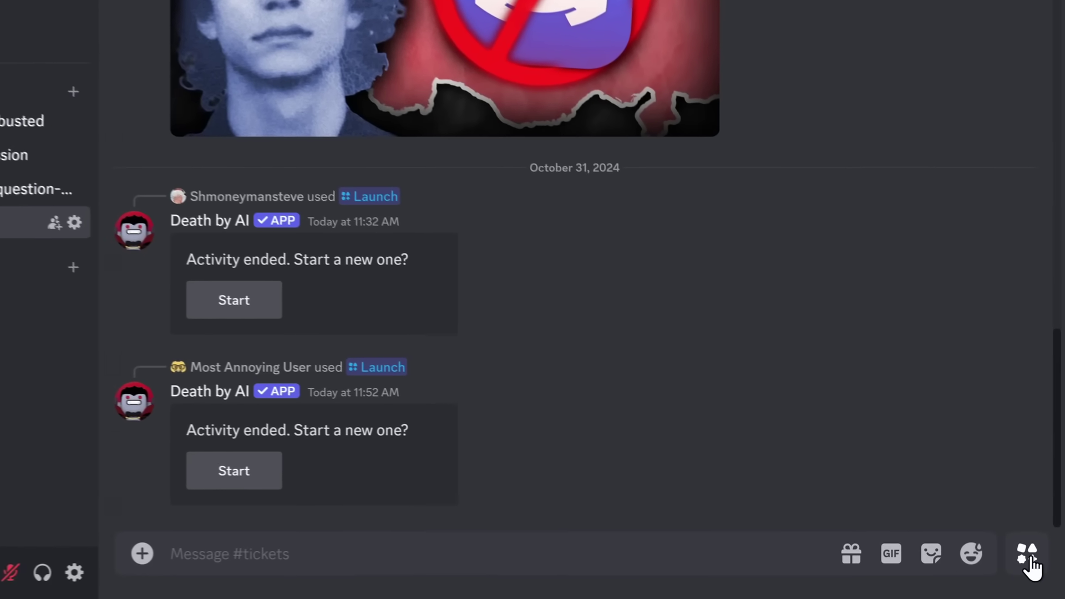
Open the tickets channel's app launcher and browse the Featured & Promoted Apps for the Death by AI activity.
{"action": "left_click", "coordinate": [1034, 572]}
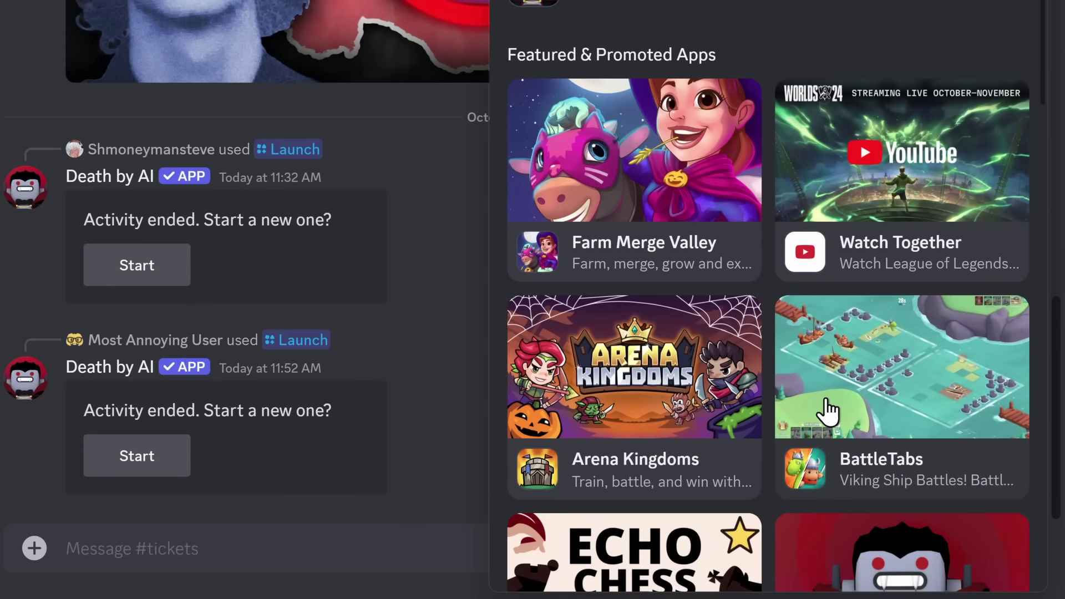
{"action": "scroll", "coordinate": [826, 410], "scroll_direction": "down", "scroll_amount": 3}
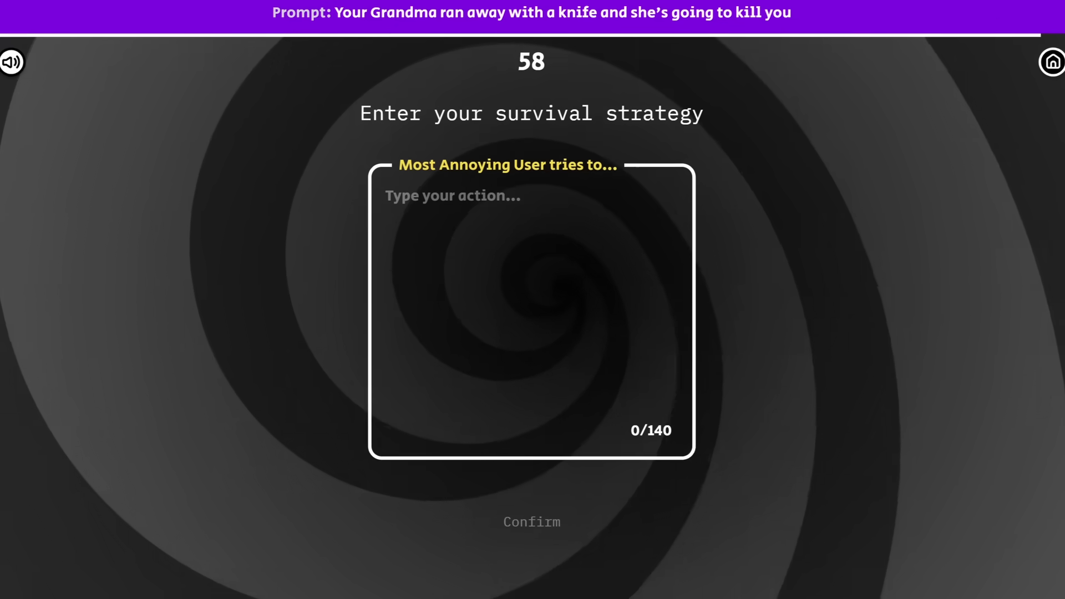
Submit "asdjkhjkasd" as the survival strategy for the "You are lost in a blizzard" prompt.
{"action": "type", "text": "packet"}
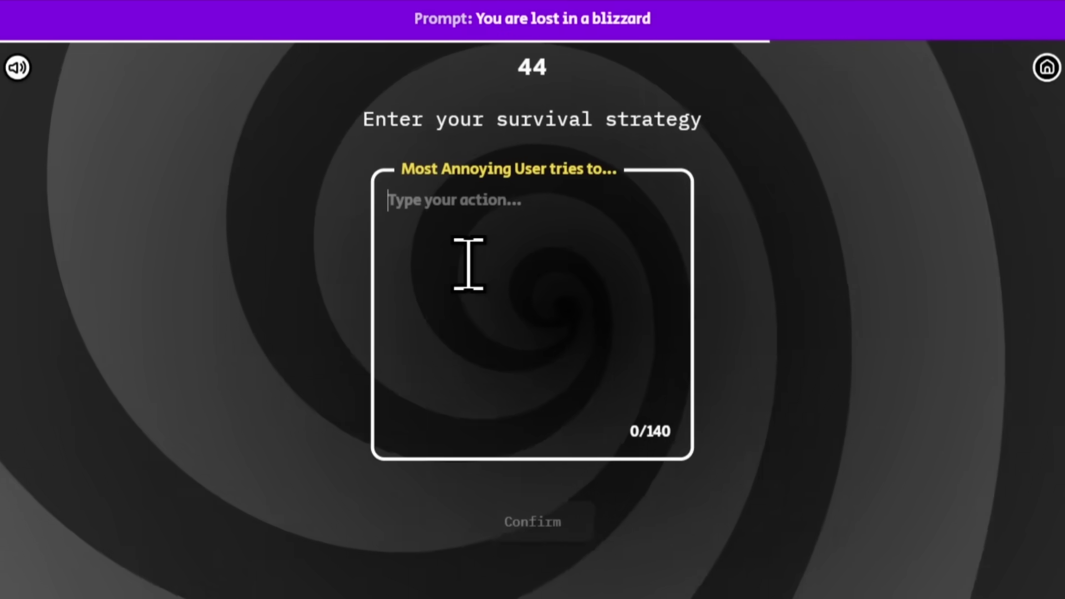
{"action": "type", "text": "asdjkhjkasd"}
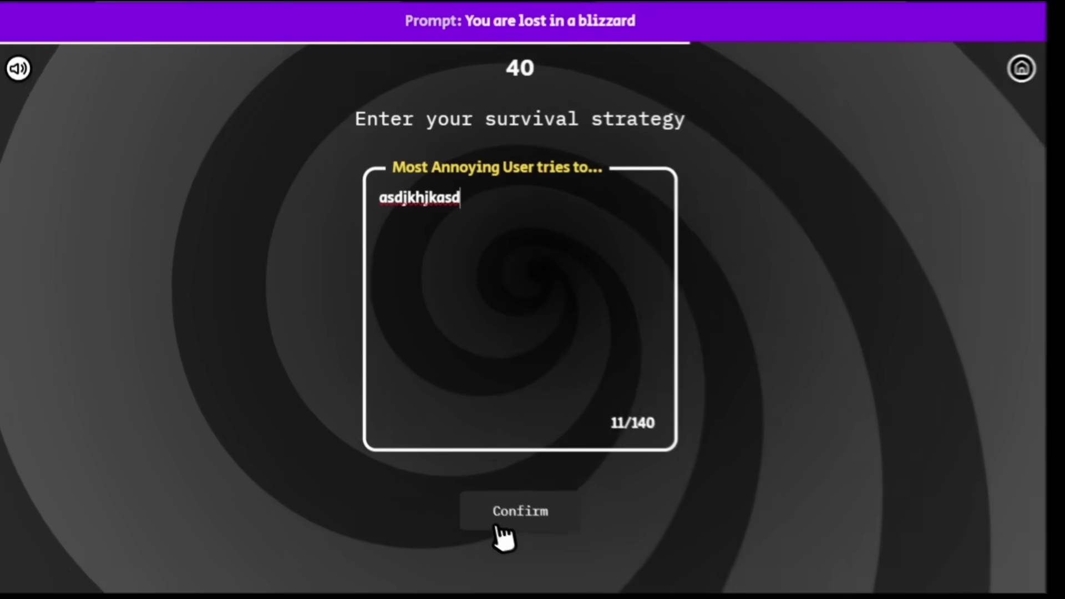
{"action": "left_click", "coordinate": [502, 536]}
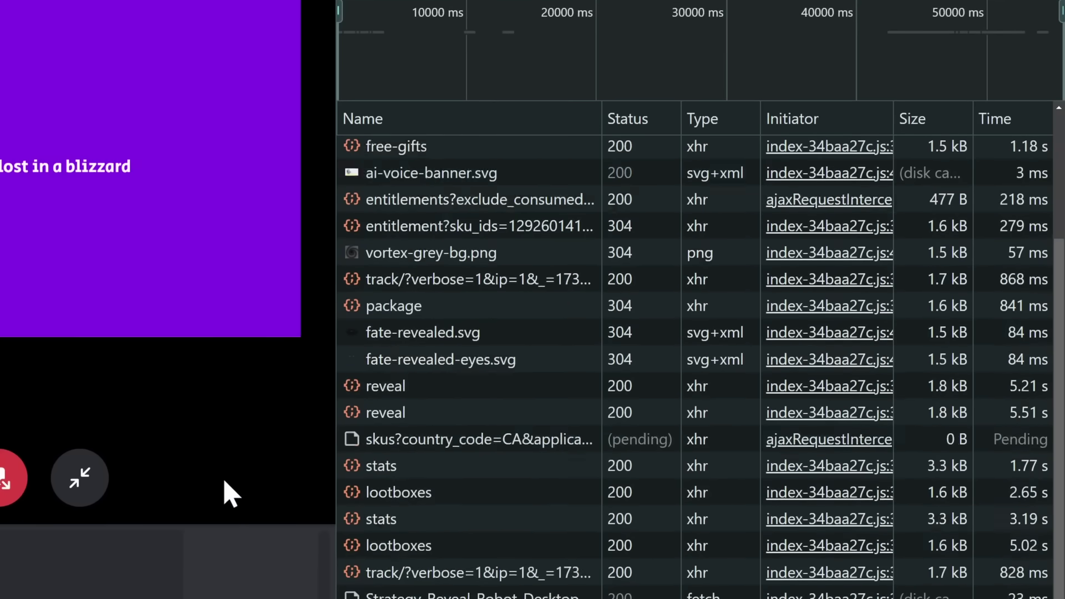
Find the first reveal request in the network log and open its response body.
{"action": "scroll", "coordinate": [474, 397], "scroll_direction": "up", "scroll_amount": 4}
{"action": "scroll", "coordinate": [474, 398], "scroll_direction": "up", "scroll_amount": 2}
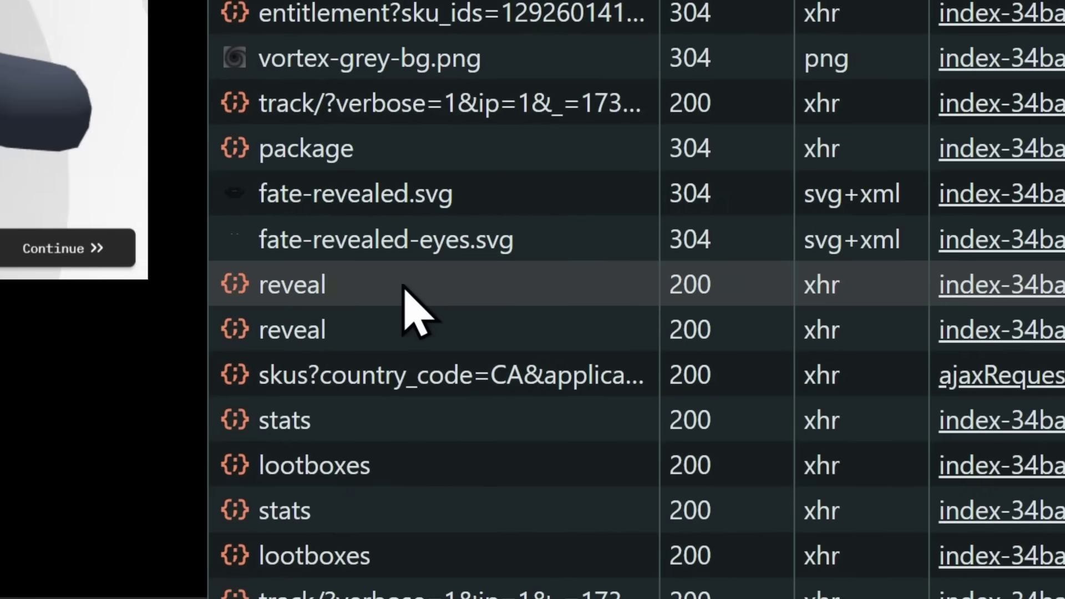
{"action": "left_click", "coordinate": [324, 316]}
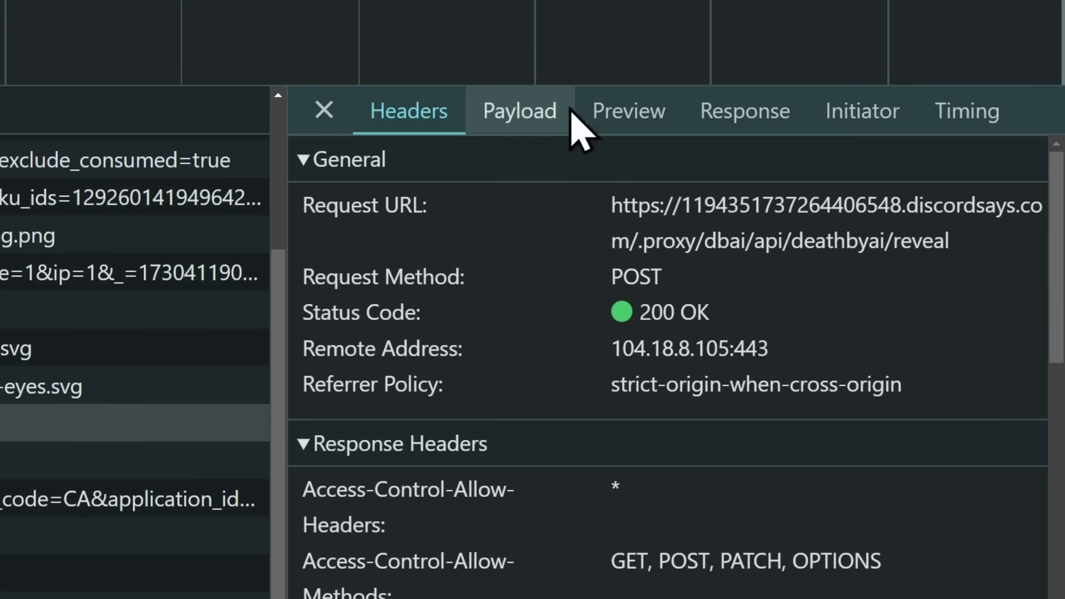
{"action": "left_click", "coordinate": [700, 118]}
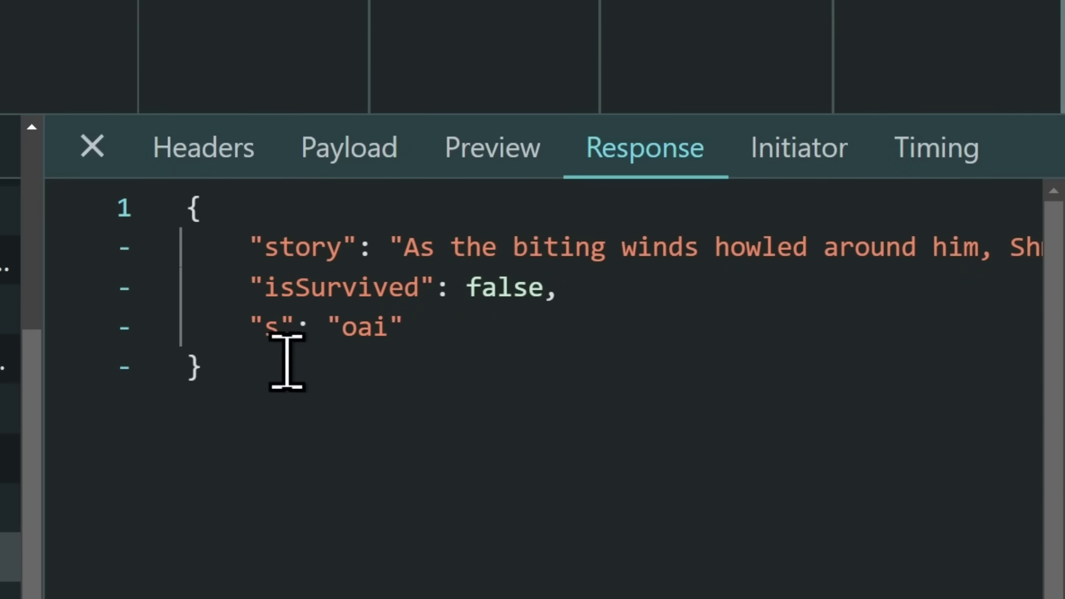
Compare the reveal response's story text with the game's narration, continuing the game past that story.
{"action": "scroll", "coordinate": [555, 285], "scroll_direction": "left", "scroll_amount": 3}
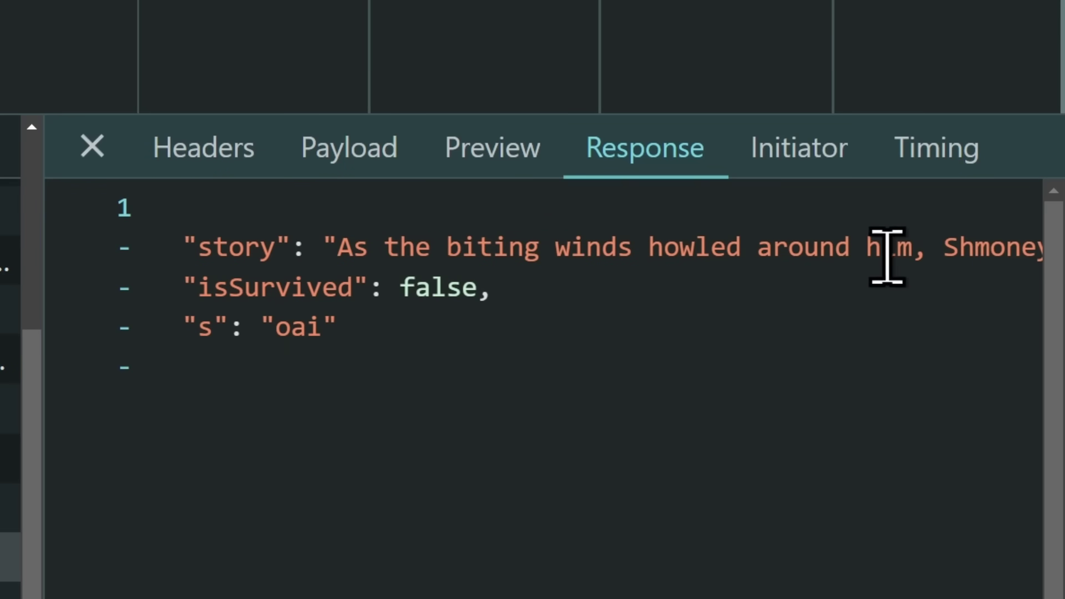
{"action": "scroll", "coordinate": [607, 268], "scroll_direction": "right", "scroll_amount": 3}
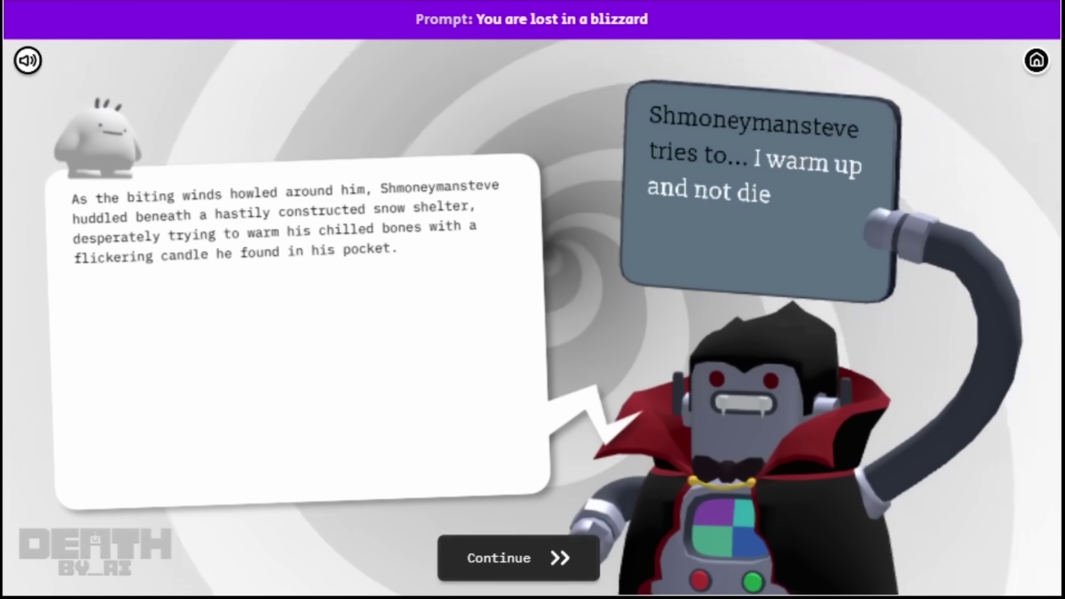
{"action": "left_click", "coordinate": [509, 560]}
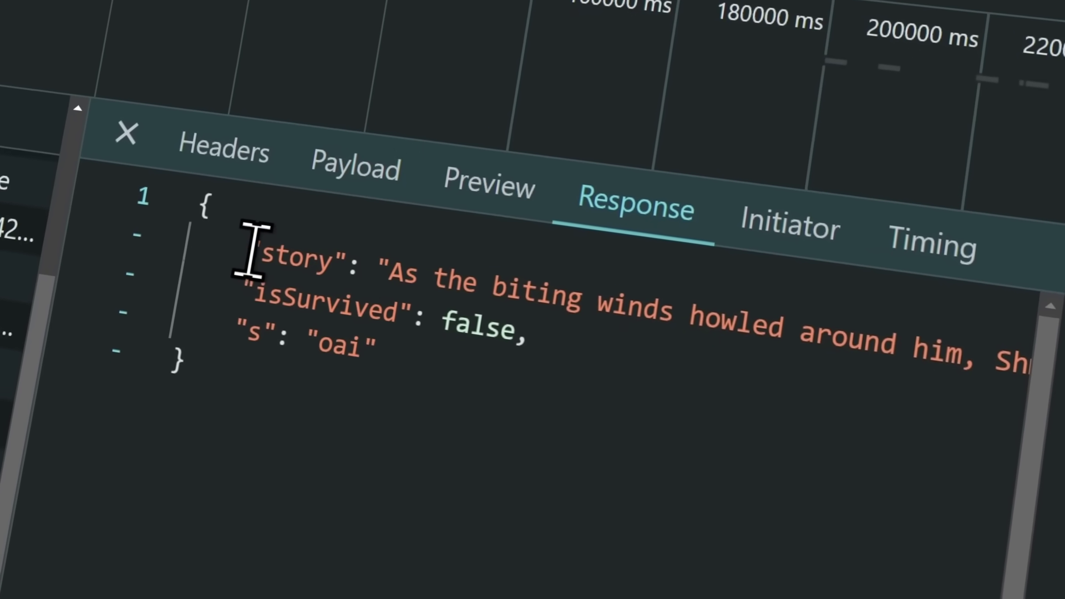
{"action": "left_click_drag", "start_coordinate": [256, 244], "coordinate": [732, 354]}
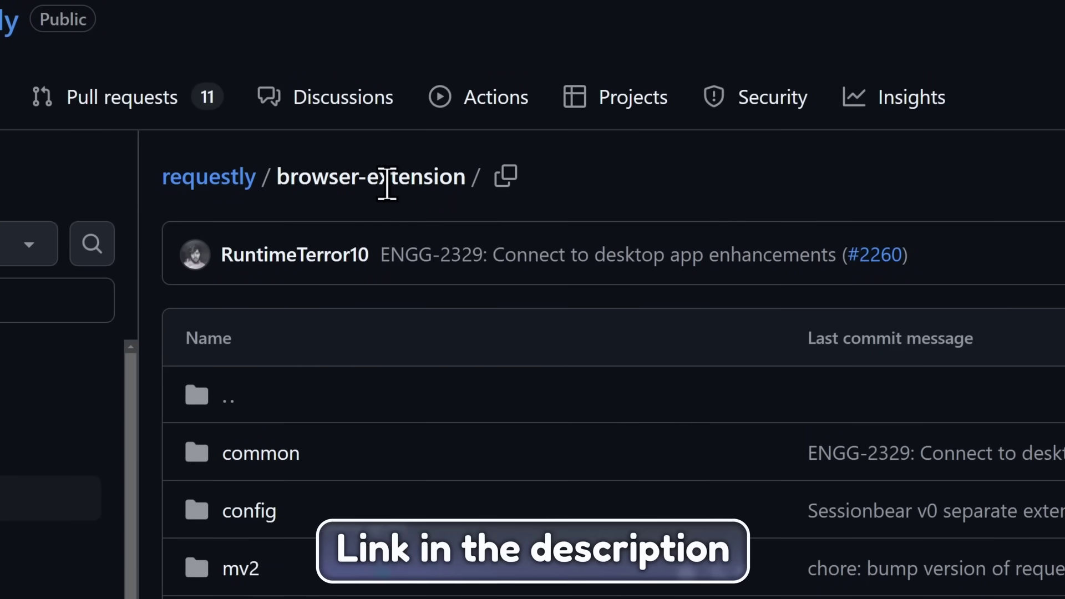
Copy the public shared list link for the DeathByAI-Mod rule and import the shared rule into Requestly.
{"action": "scroll", "coordinate": [708, 388], "scroll_direction": "down", "scroll_amount": 10}
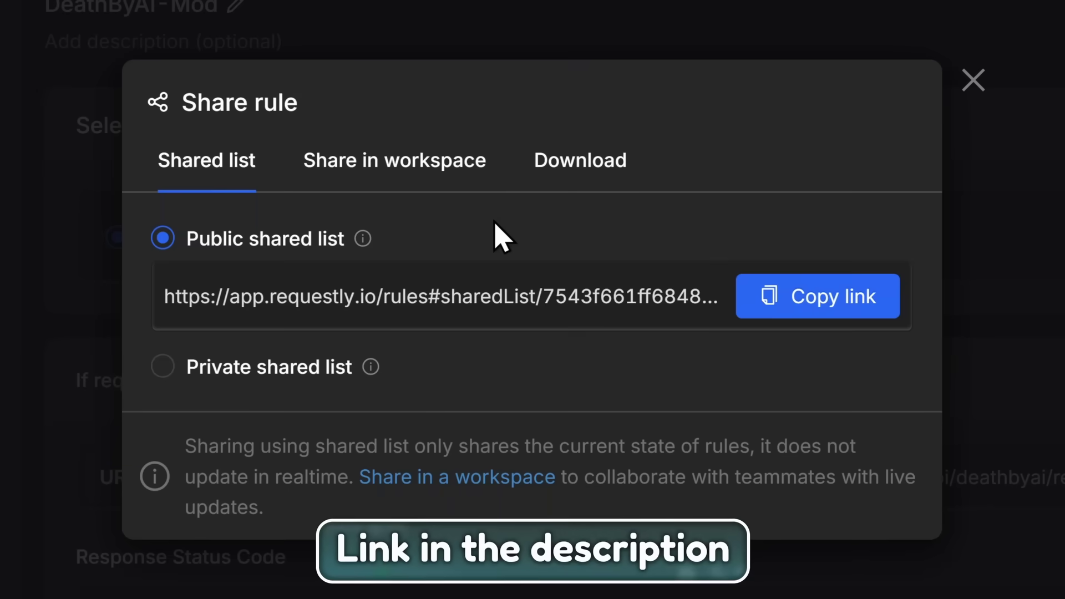
{"action": "left_click", "coordinate": [787, 308]}
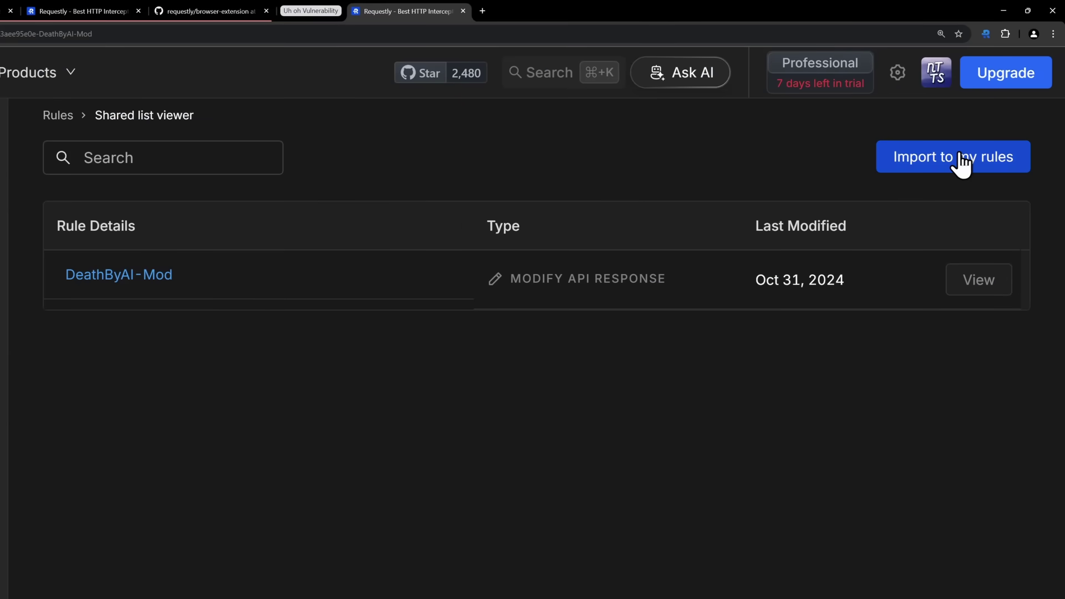
{"action": "left_click", "coordinate": [961, 161]}
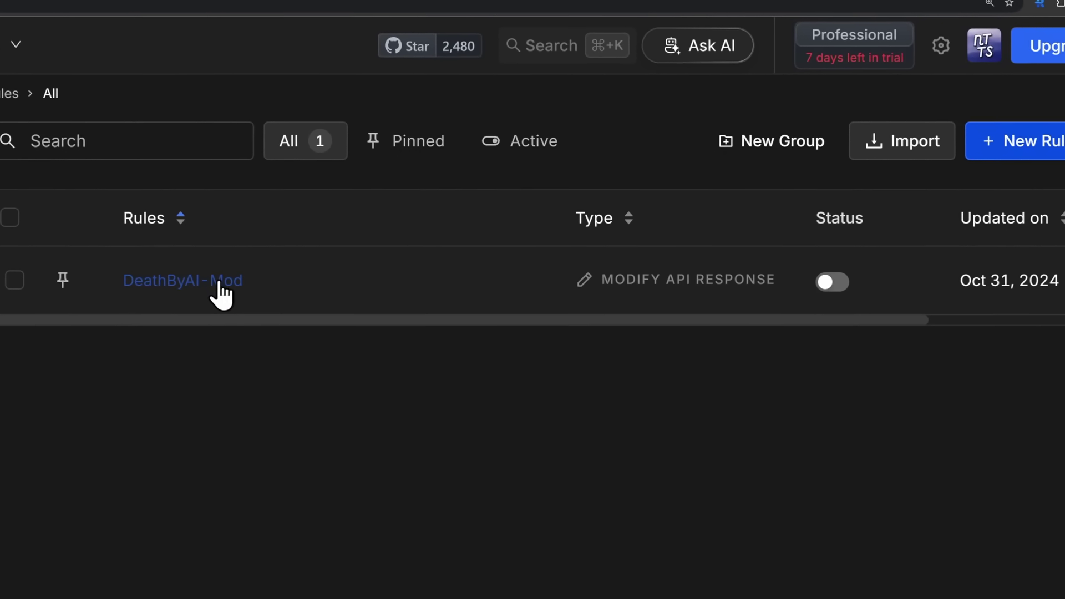
Open the imported DeathByAI-Mod rule and enlarge its dynamic JavaScript response editor to show the whole script.
{"action": "left_click", "coordinate": [221, 281]}
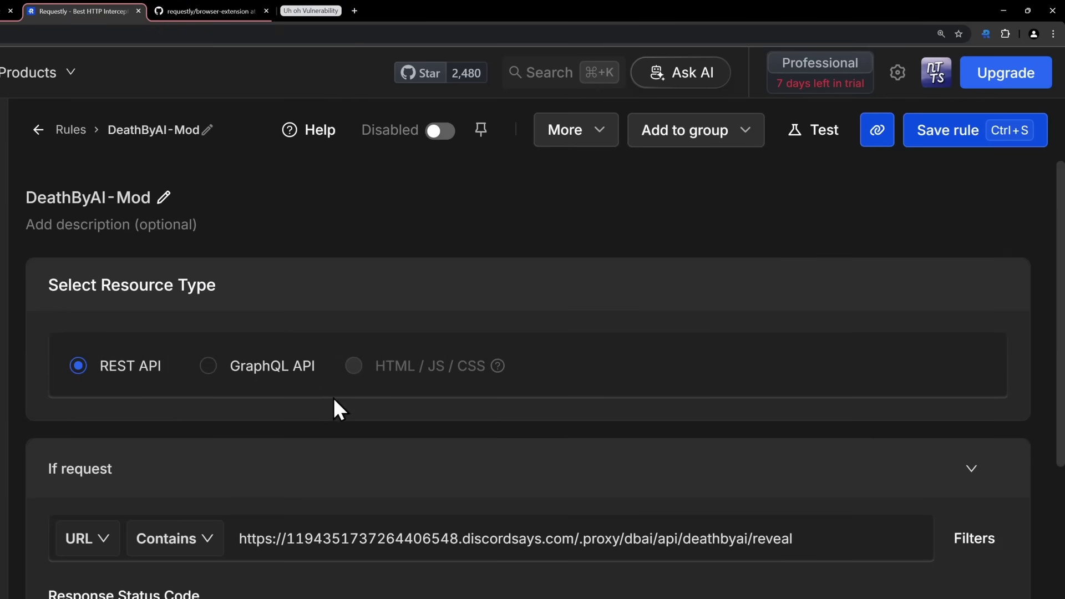
{"action": "scroll", "coordinate": [334, 397], "scroll_direction": "down", "scroll_amount": 2}
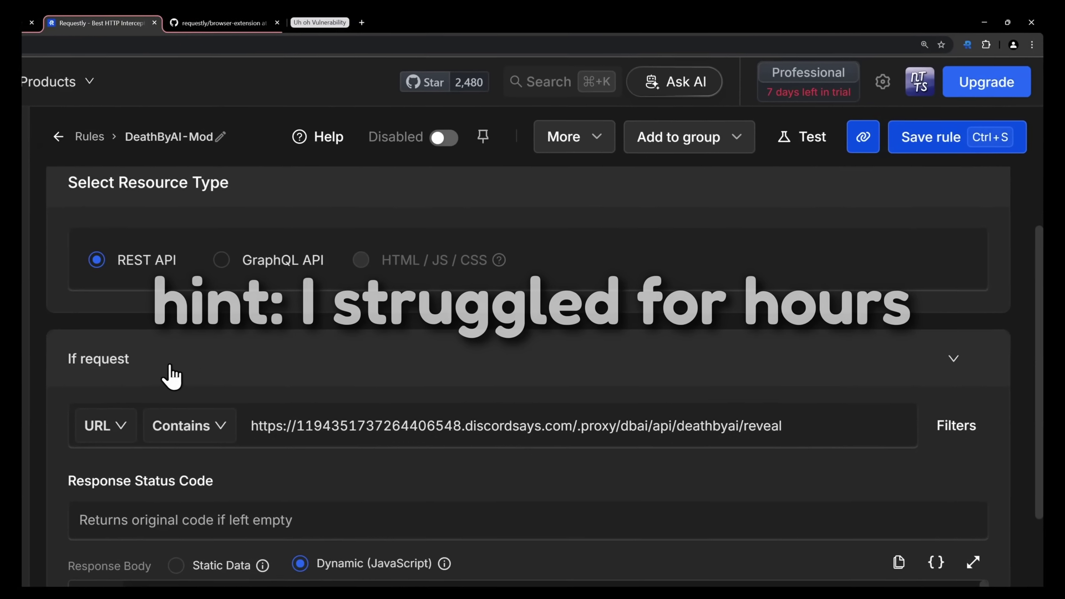
{"action": "scroll", "coordinate": [349, 397], "scroll_direction": "down", "scroll_amount": 5}
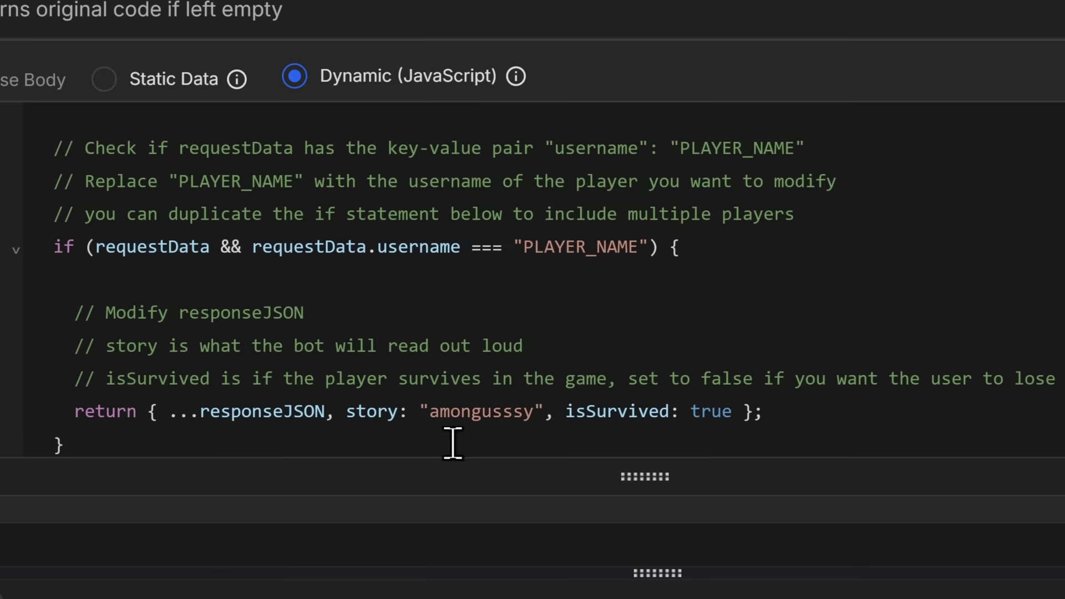
{"action": "left_click_drag", "start_coordinate": [652, 475], "coordinate": [638, 572]}
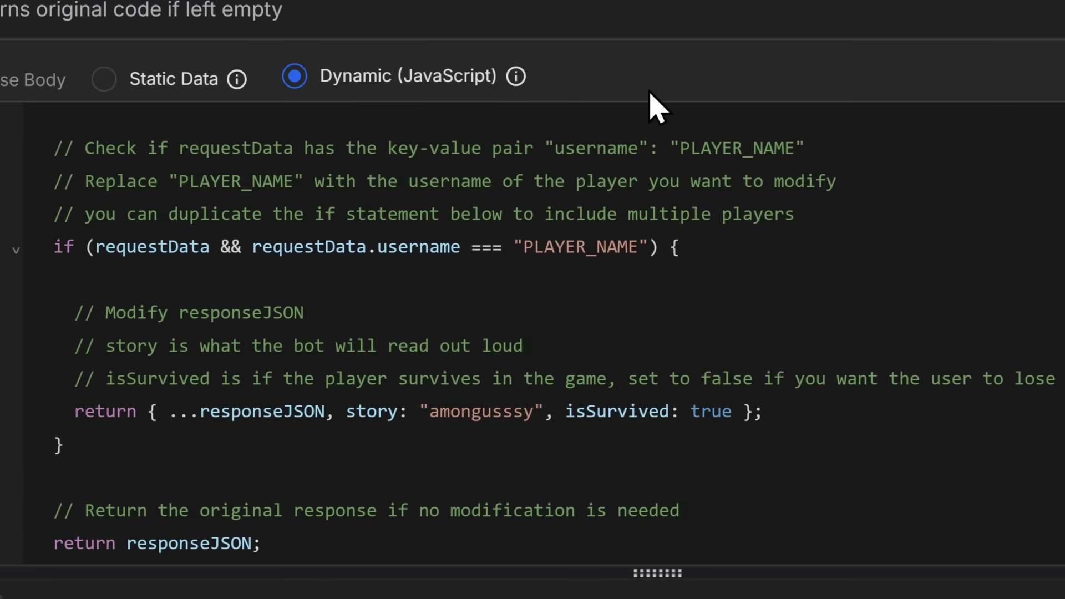
Highlight the PLAYER_NAME username, the "amongusssy" story text and the isSurvived setting in the rule script.
{"action": "double_click", "coordinate": [610, 247]}
{"action": "left_click_drag", "start_coordinate": [431, 411], "coordinate": [524, 411]}
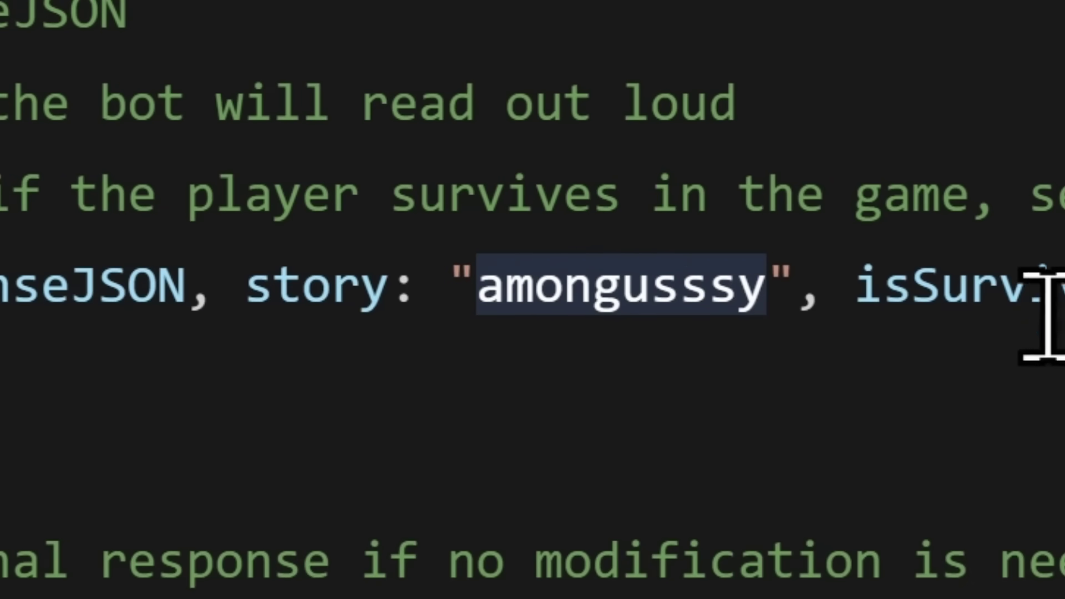
{"action": "left_click_drag", "start_coordinate": [856, 285], "coordinate": [1064, 269]}
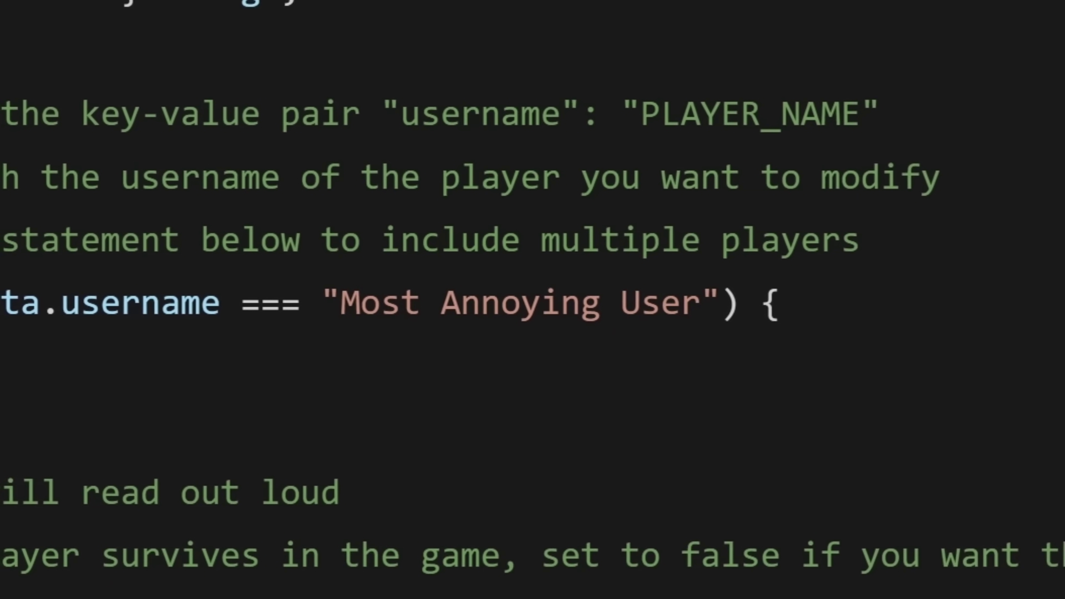
Remove the story: "amongusssy" property from the return statement for the targeted player.
{"action": "left_click_drag", "start_coordinate": [347, 301], "coordinate": [706, 317]}
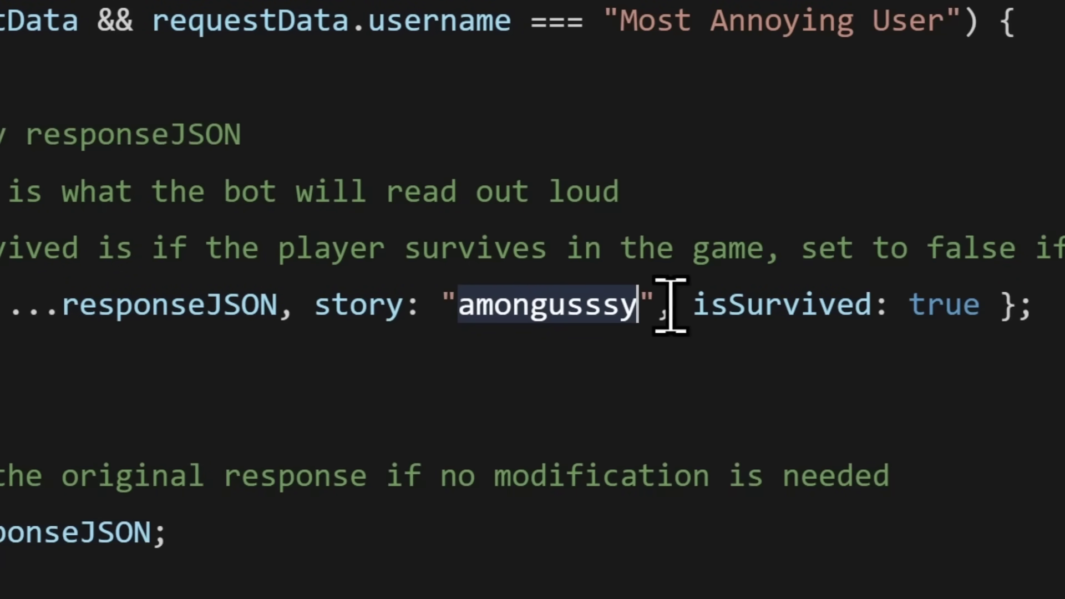
{"action": "left_click_drag", "start_coordinate": [315, 290], "coordinate": [390, 298]}
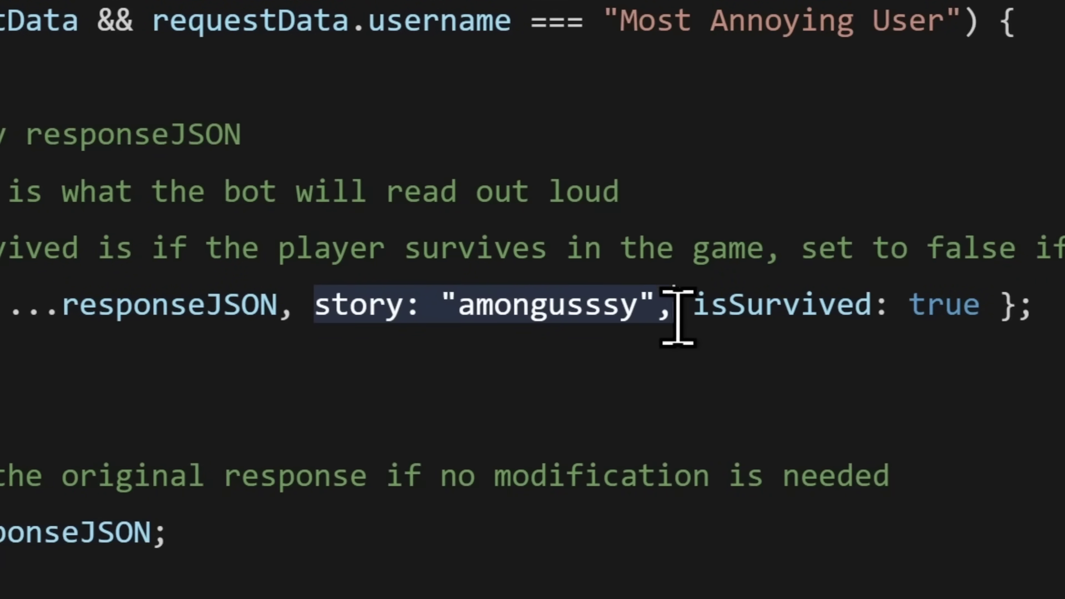
{"action": "key", "text": "BackSpace"}
{"action": "key", "text": "BackSpace"}
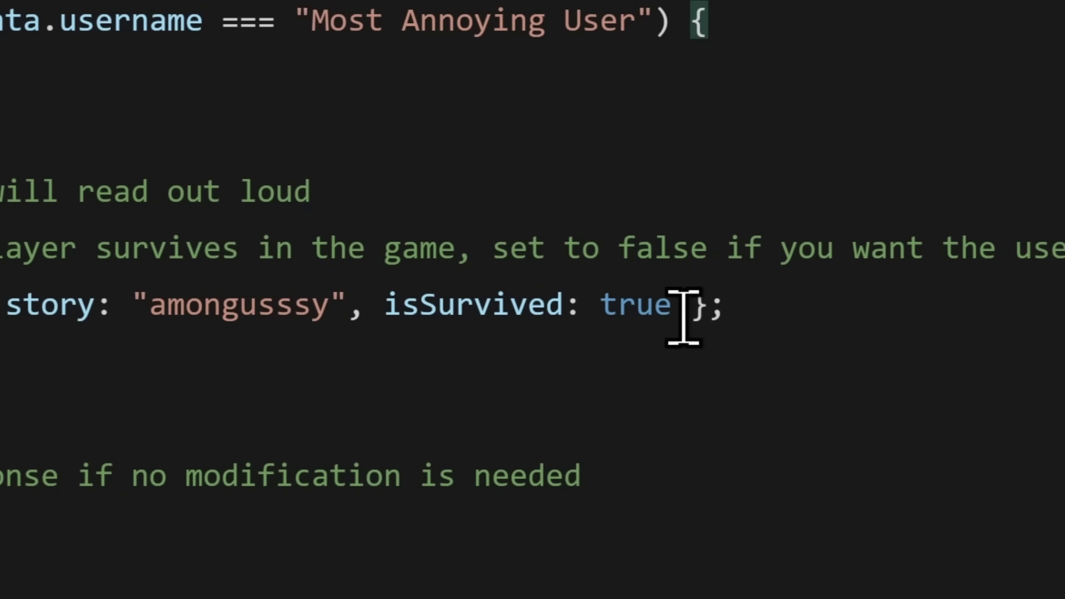
Open the Requestly extension over the Discord game page and show its recently used rules.
{"action": "left_click", "coordinate": [881, 214]}
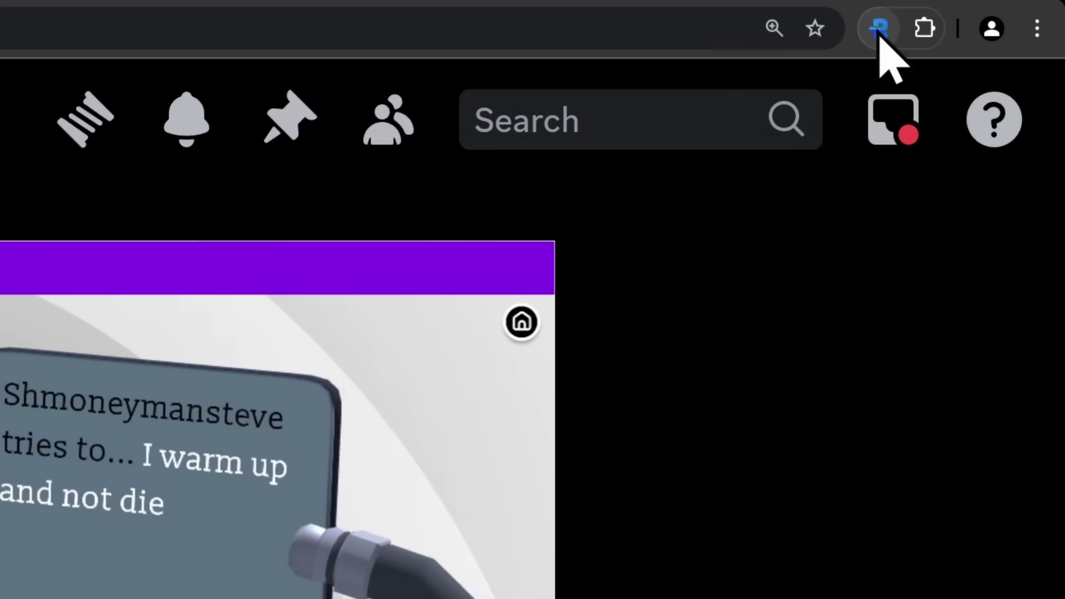
{"action": "left_click", "coordinate": [879, 31]}
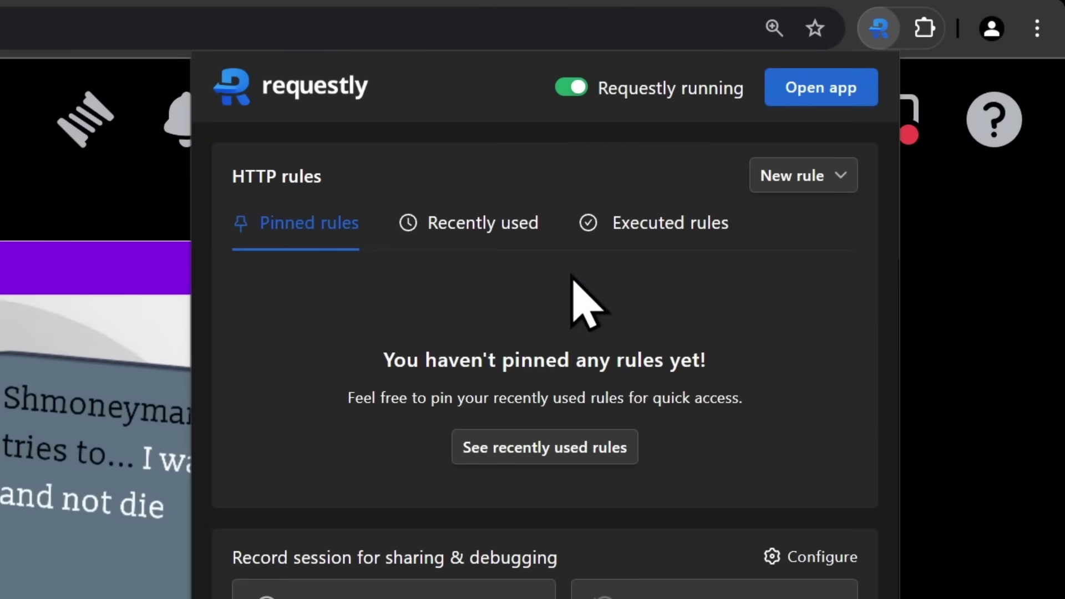
{"action": "left_click", "coordinate": [424, 222]}
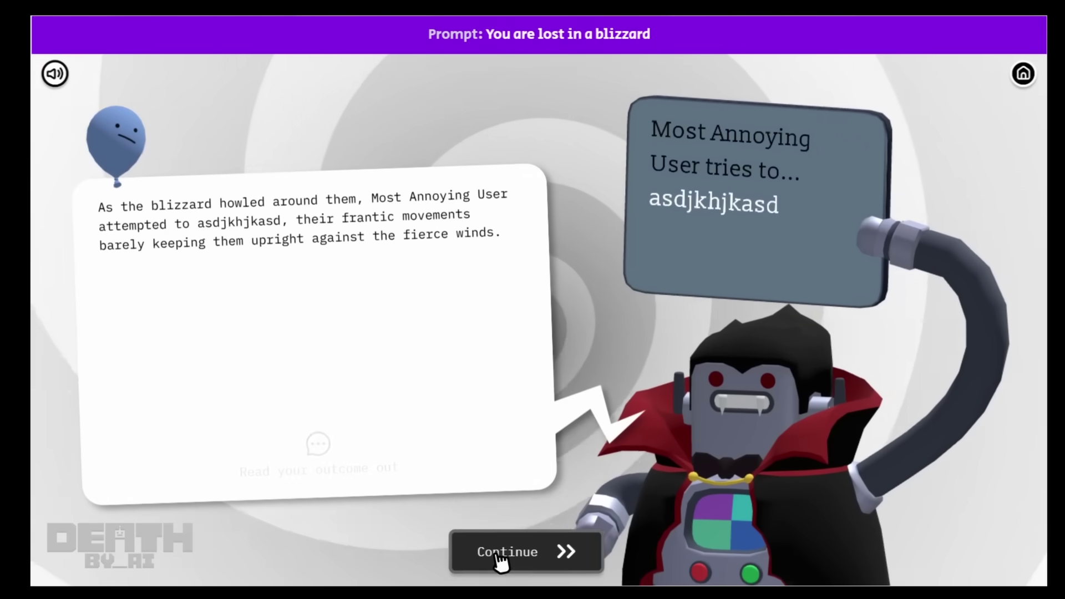
Continue to the next round and submit "asldkjaklsjdklasjdkljaslkjflkjslkdjflksdg" as the survival strategy for the elderly next door neighbour prompt.
{"action": "left_click", "coordinate": [506, 567]}
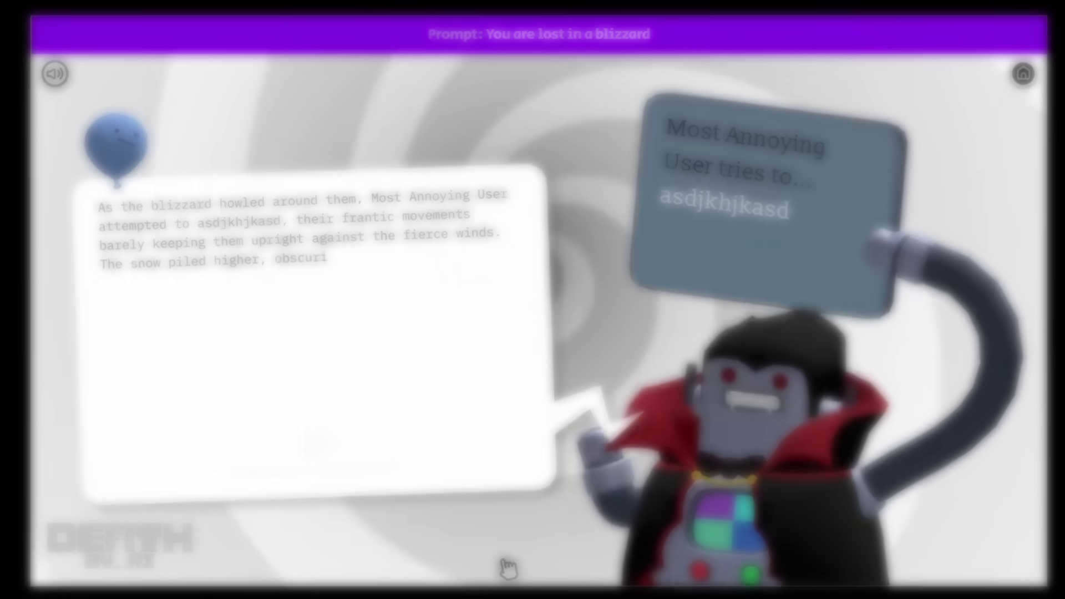
{"action": "type", "text": "asldkjaklsjdklasjdkl"}
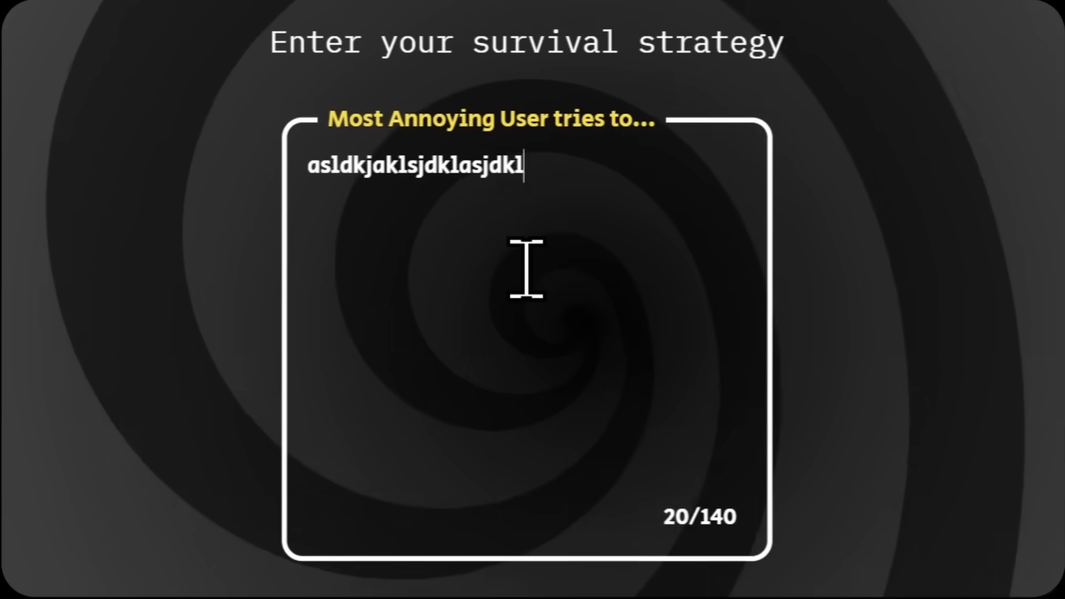
{"action": "type", "text": "jaslkjflkjslk"}
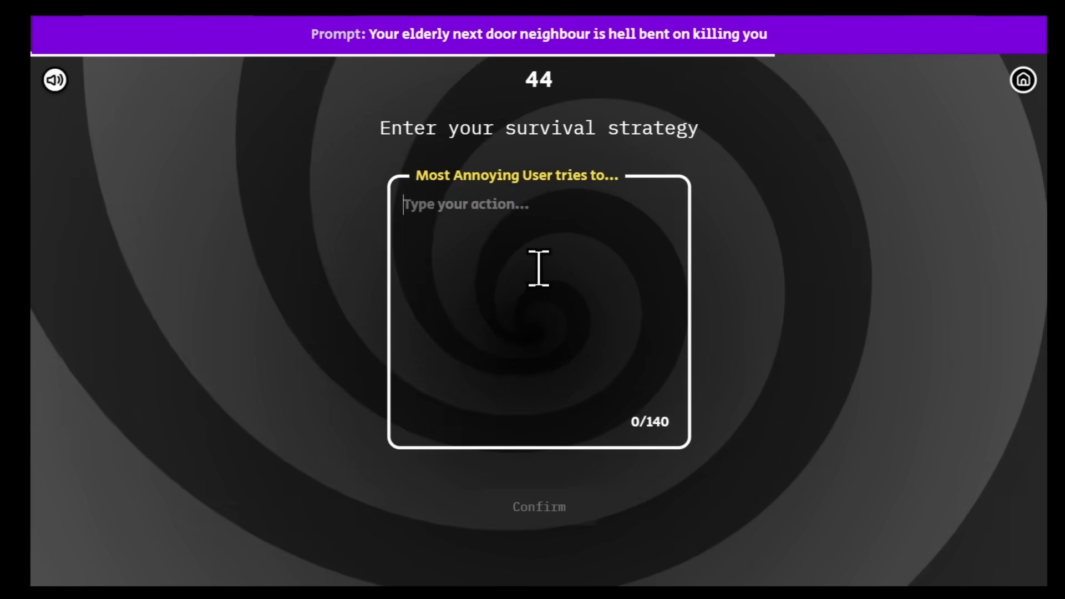
{"action": "type", "text": "asldkjaklsj"}
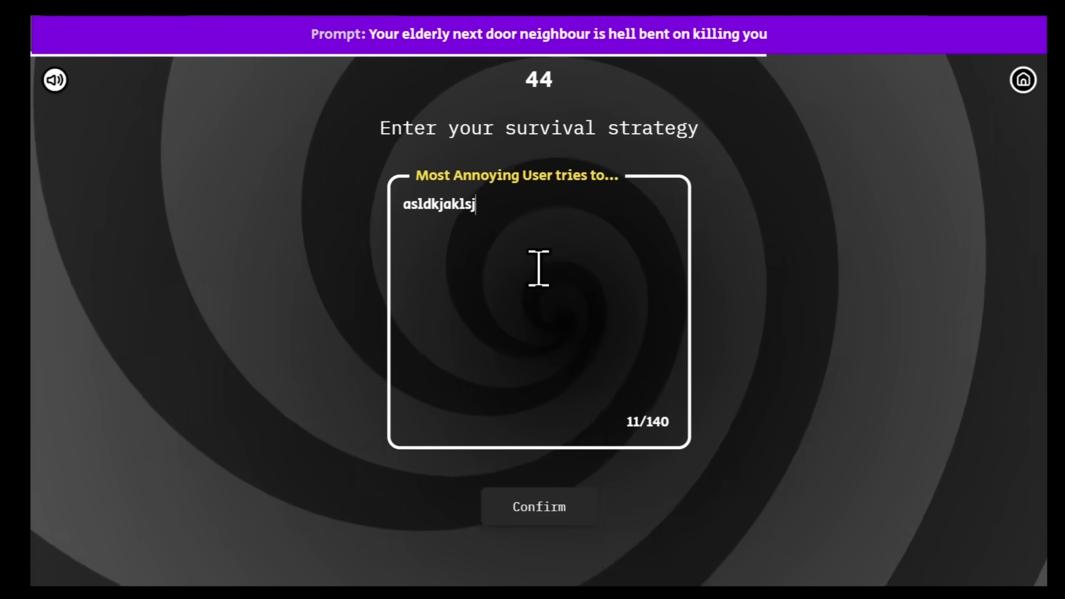
{"action": "type", "text": "dklasjdkljaslkjflkjslkdjflksdg"}
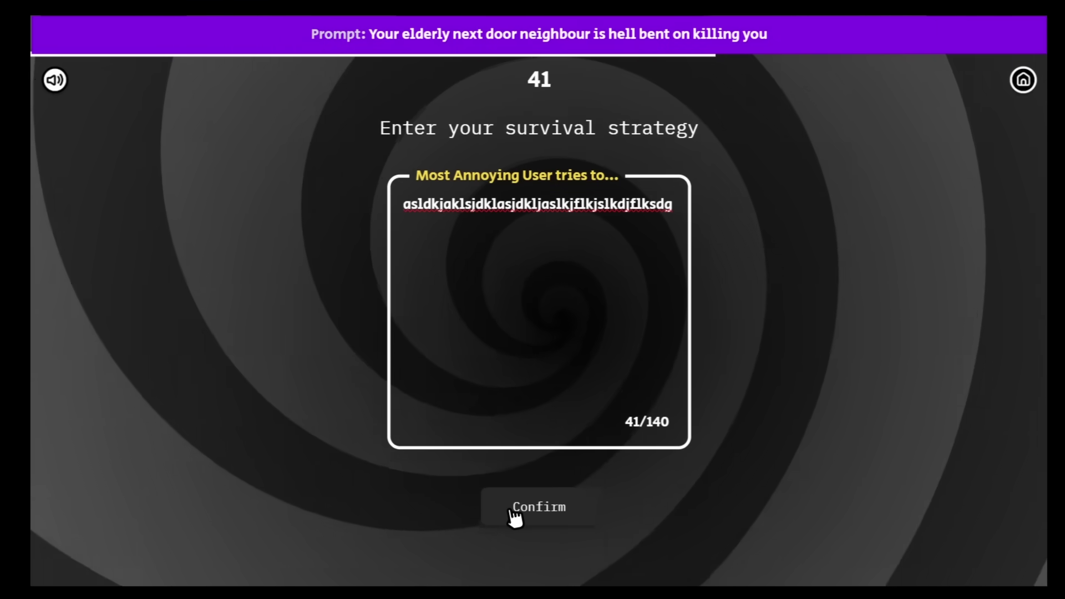
{"action": "left_click", "coordinate": [517, 515]}
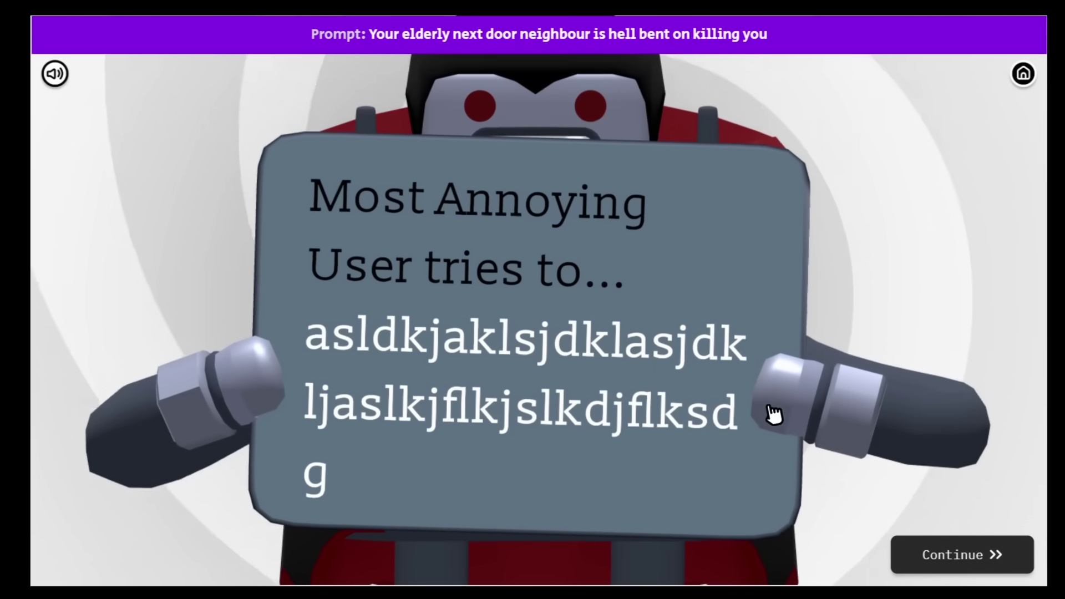
{"action": "left_click", "coordinate": [966, 556]}
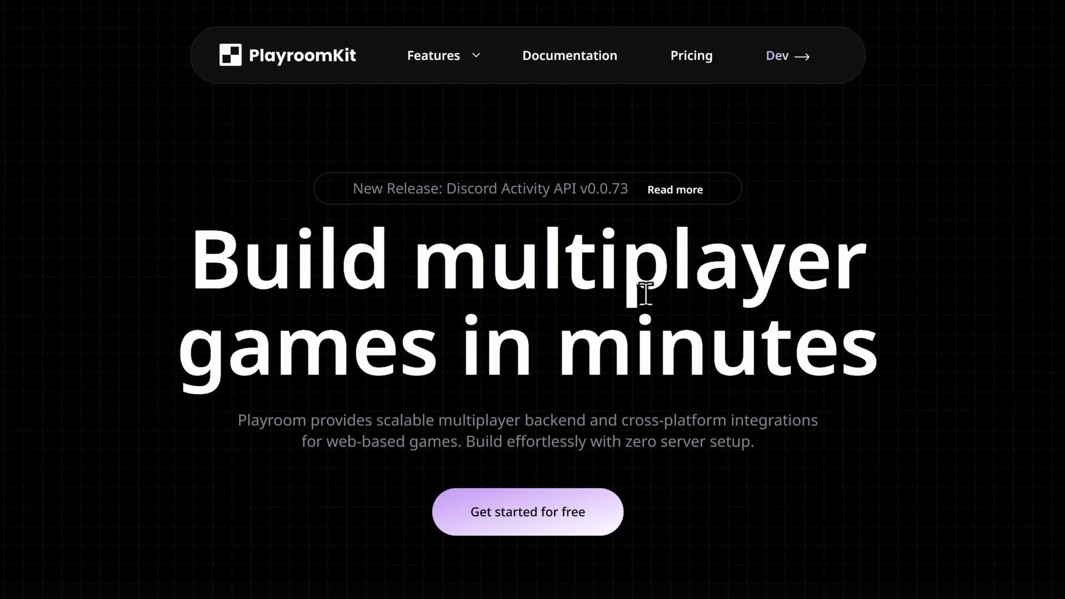
{"action": "mouse_move", "coordinate": [408, 66]}
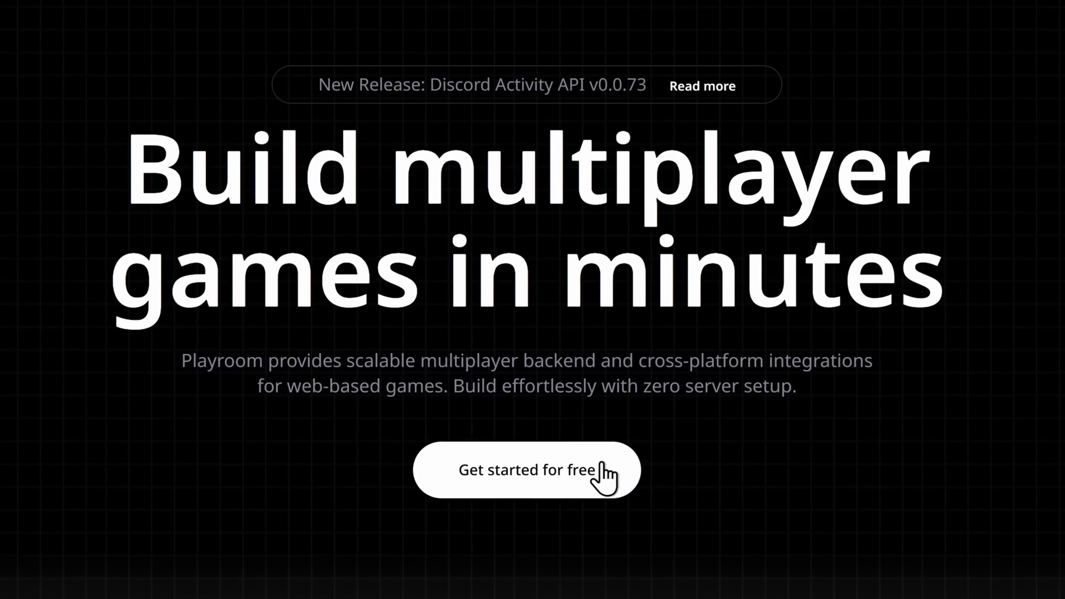
Capture the network traffic of the TestODST overview page on the Playroom developer site while reloading it, showing only Fetch/XHR requests.
{"action": "left_click", "coordinate": [604, 482]}
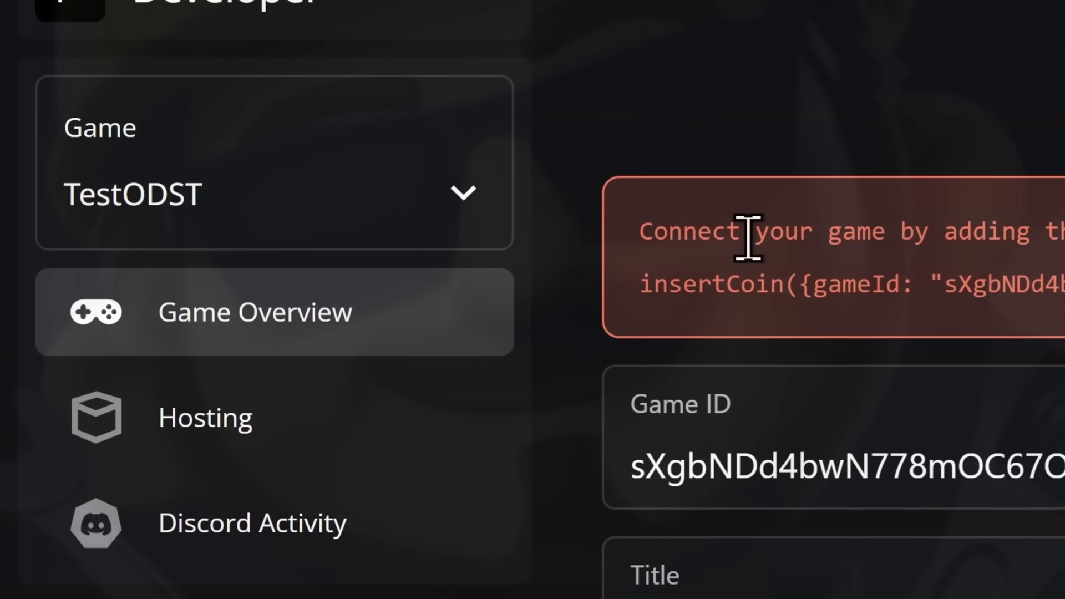
{"action": "key", "text": "F12"}
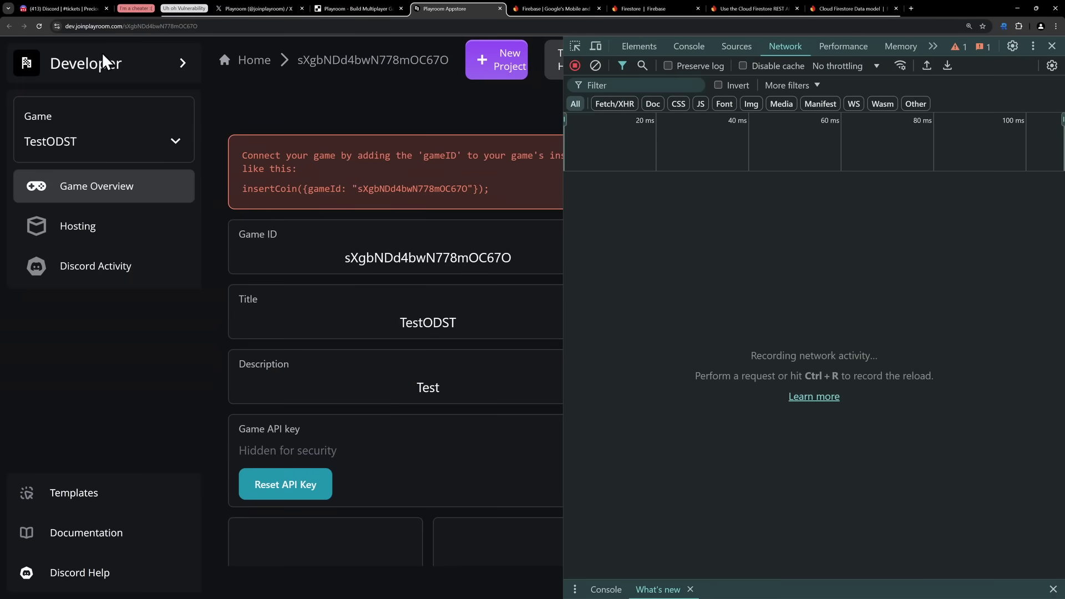
{"action": "left_click", "coordinate": [39, 26]}
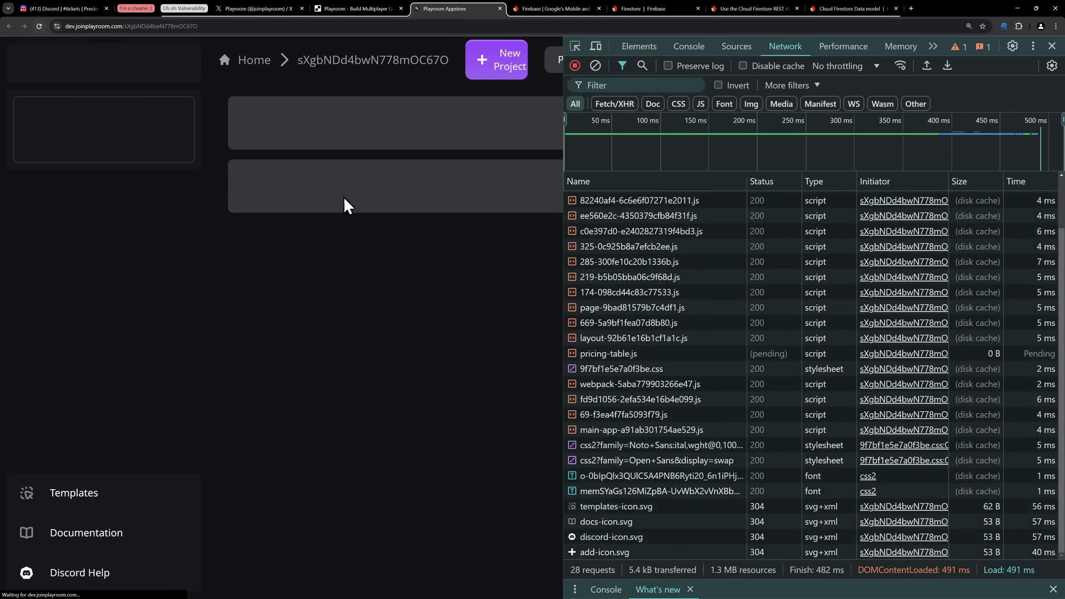
{"action": "left_click", "coordinate": [614, 103]}
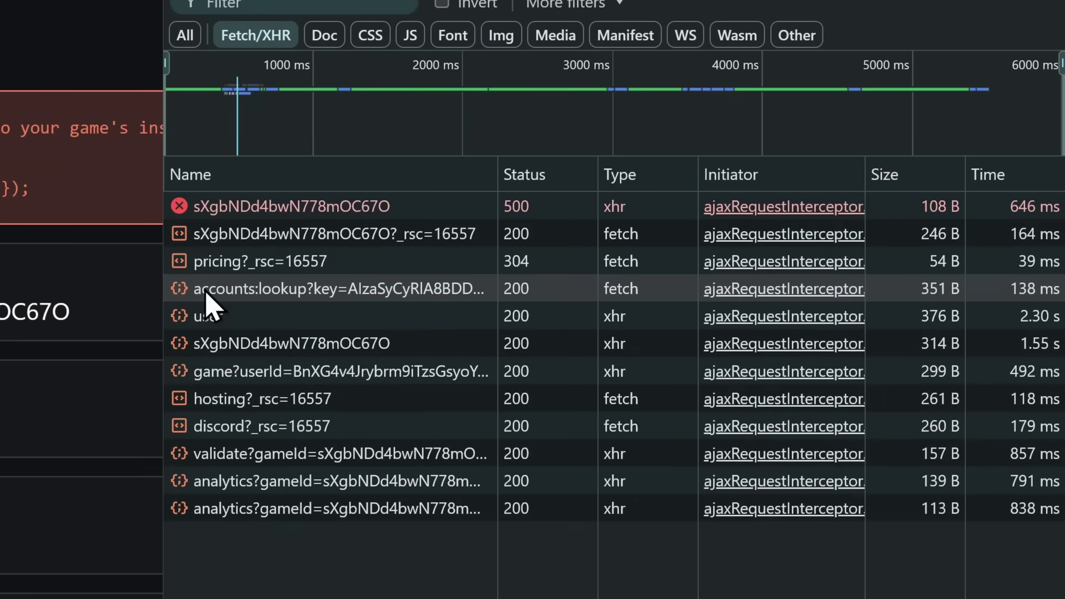
Inspect the headers of the accounts:lookup request and highlight the API key in its request URL.
{"action": "left_click", "coordinate": [210, 304]}
{"action": "left_click", "coordinate": [598, 183]}
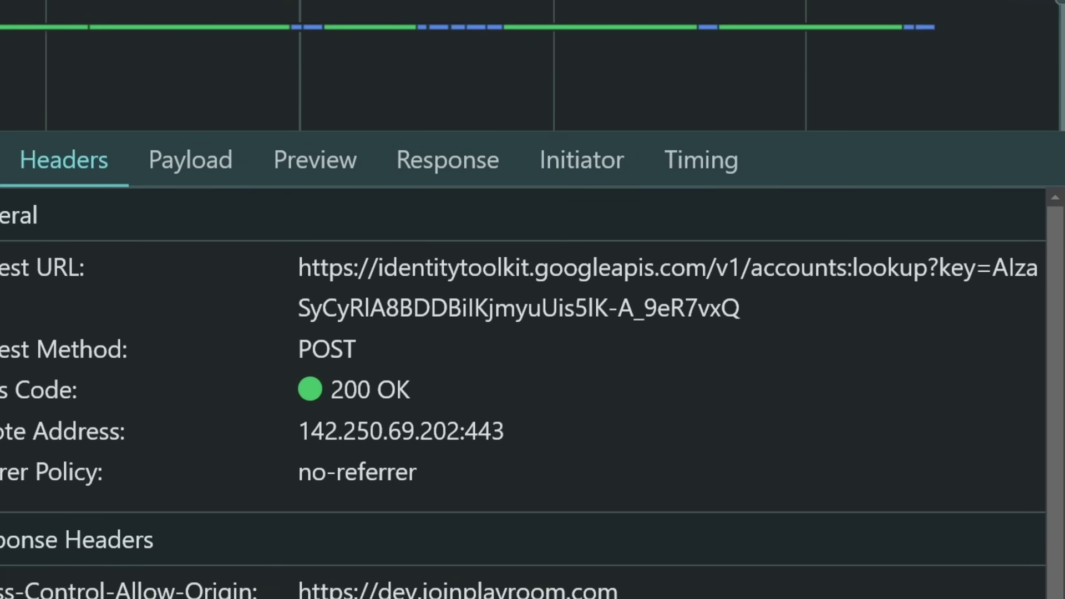
{"action": "left_click_drag", "start_coordinate": [0, 404], "coordinate": [25, 407]}
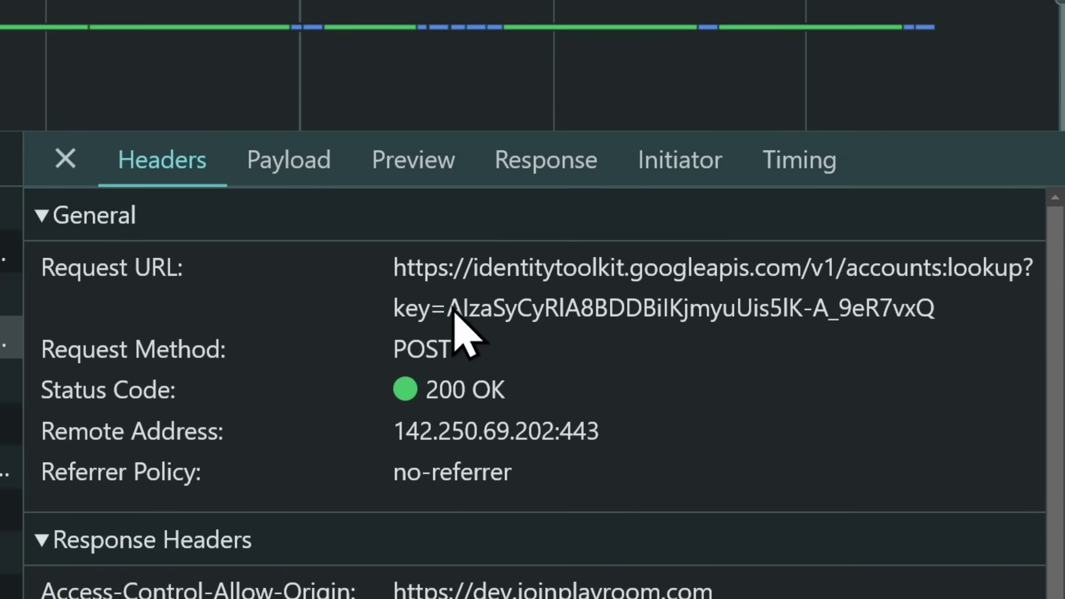
{"action": "left_click_drag", "start_coordinate": [448, 309], "coordinate": [886, 324]}
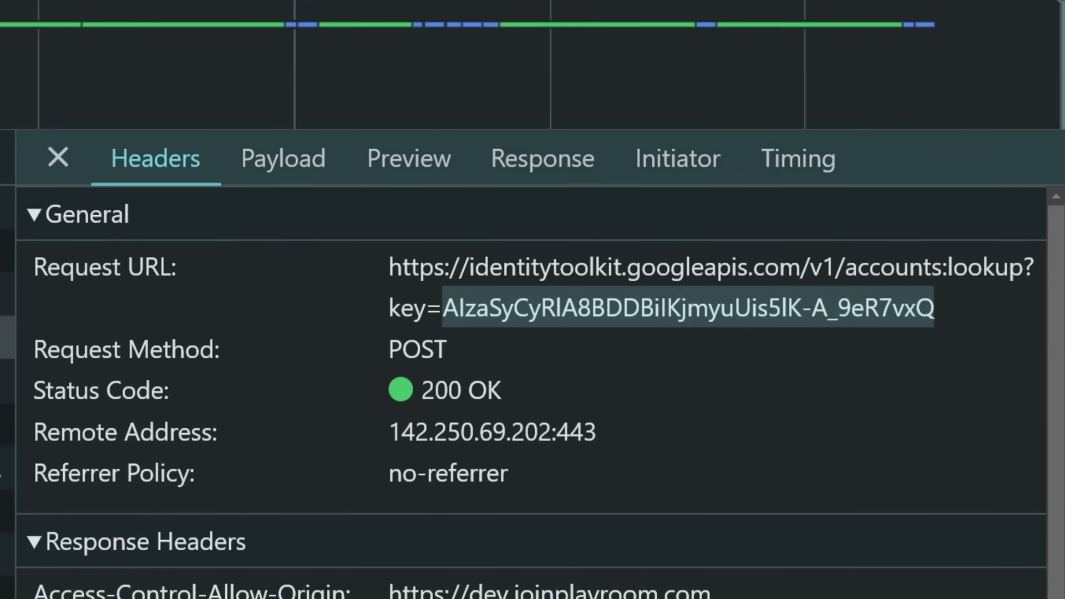
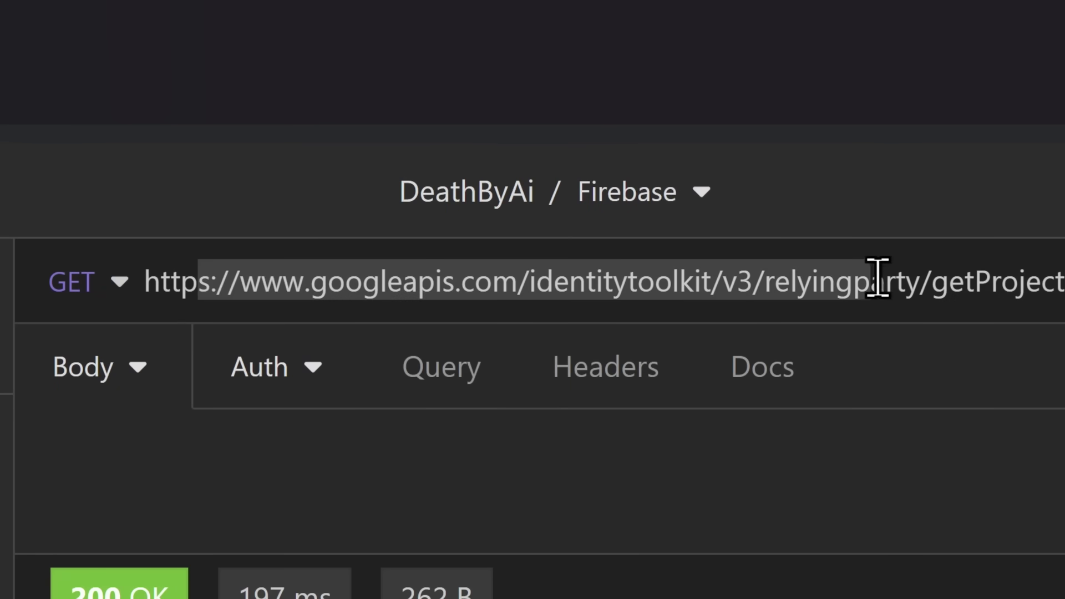
Switch to the Firebase request in Insomnia and highlight the key parameter at the end of its getProjectConfig URL.
{"action": "left_click", "coordinate": [949, 283]}
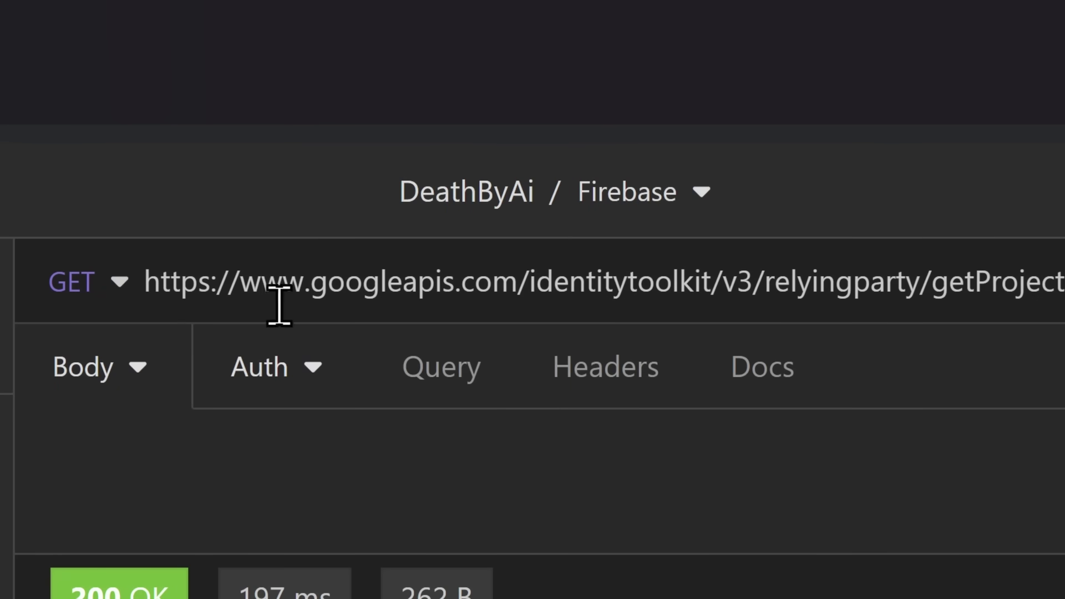
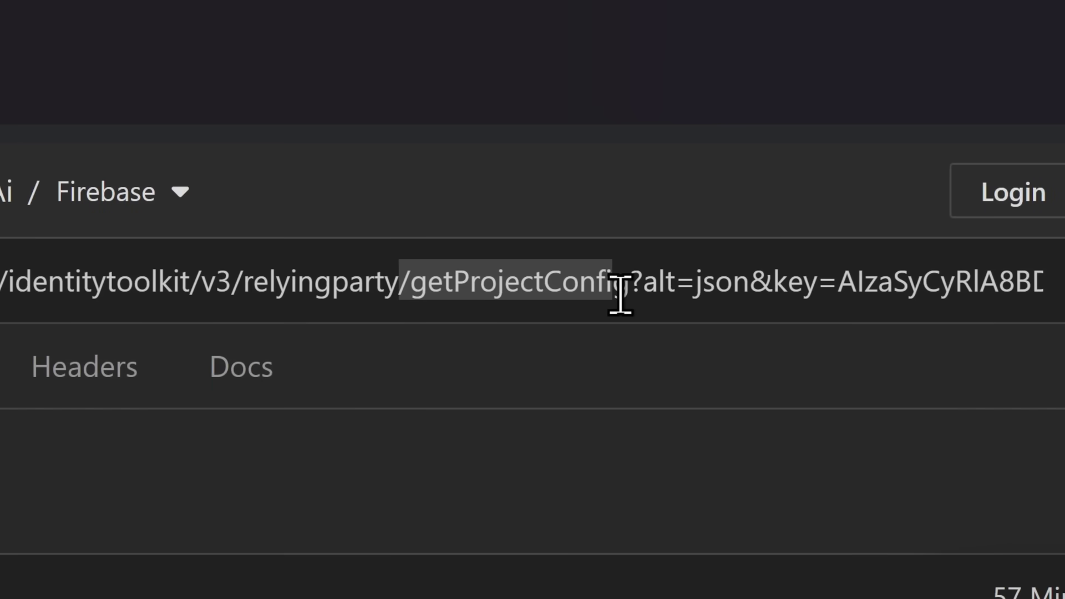
{"action": "left_click_drag", "start_coordinate": [750, 280], "coordinate": [1017, 282]}
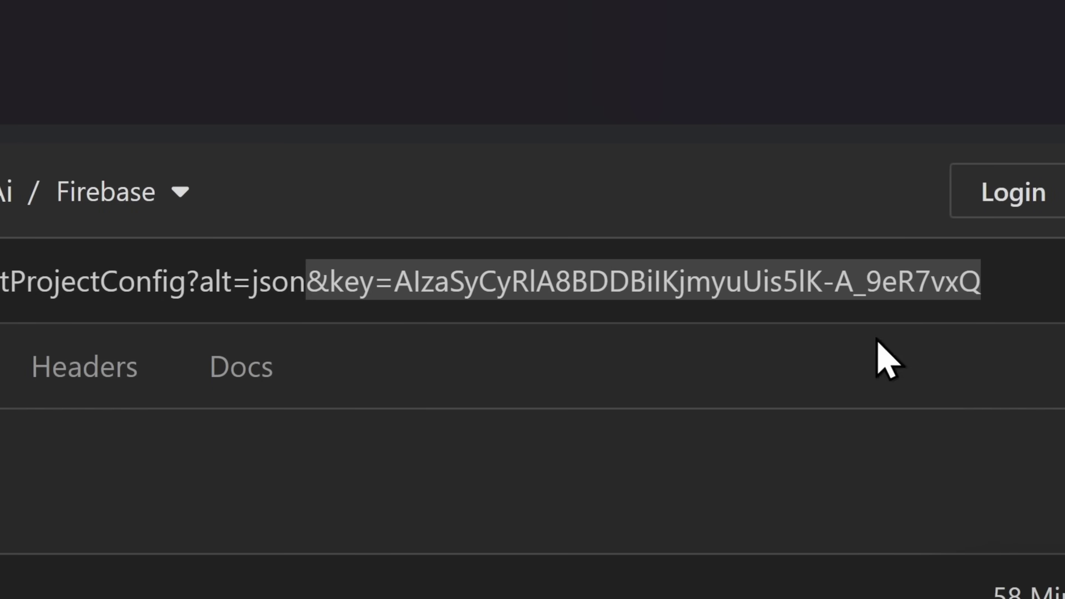
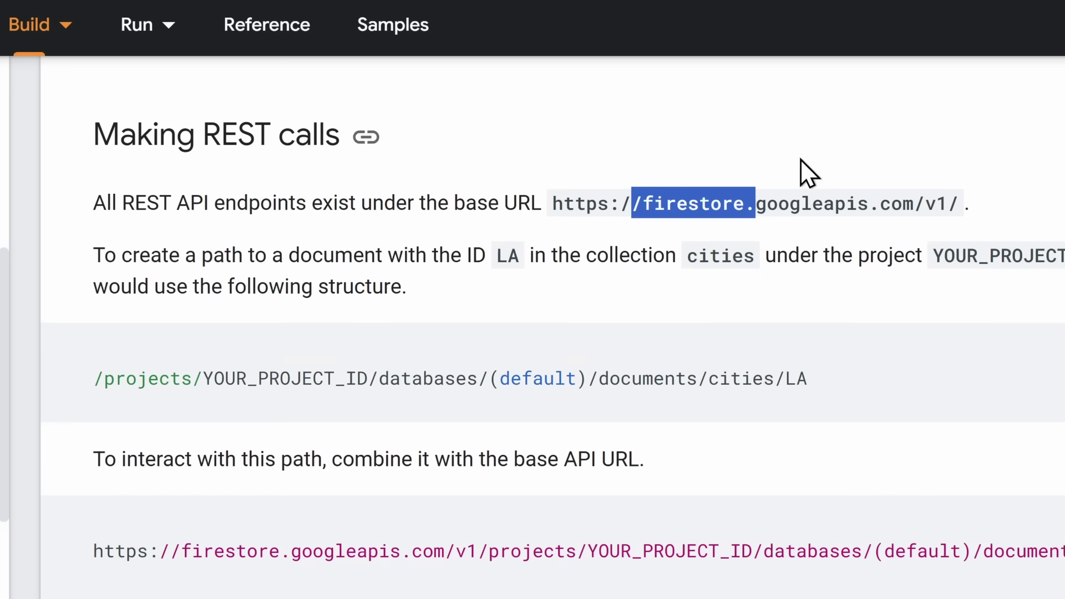
{"action": "left_click", "coordinate": [549, 206]}
{"action": "left_click_drag", "start_coordinate": [557, 203], "coordinate": [965, 202]}
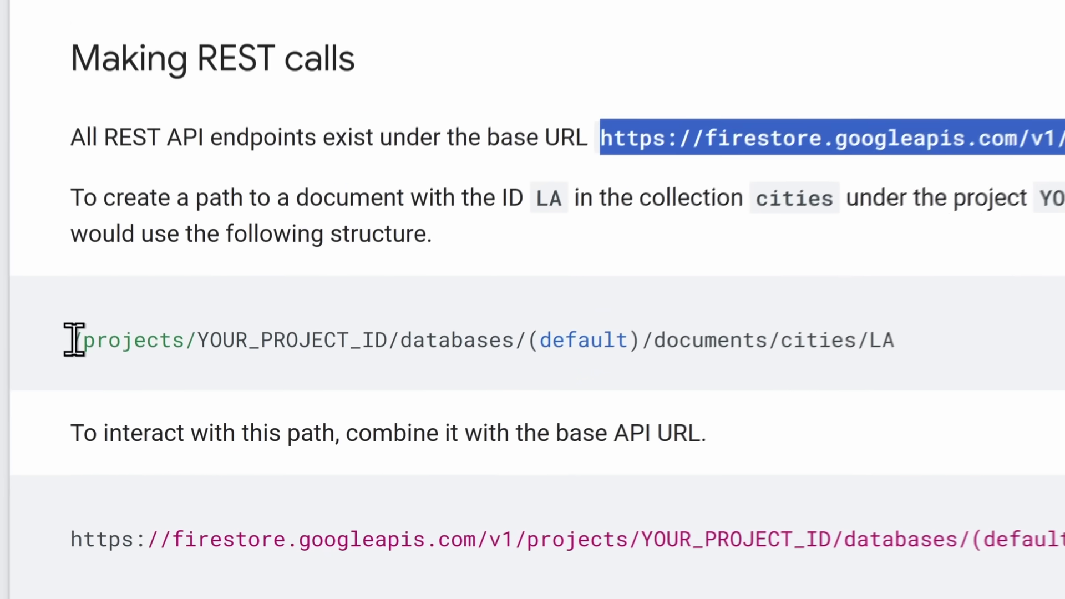
{"action": "left_click", "coordinate": [94, 378]}
{"action": "left_click_drag", "start_coordinate": [50, 303], "coordinate": [1039, 297]}
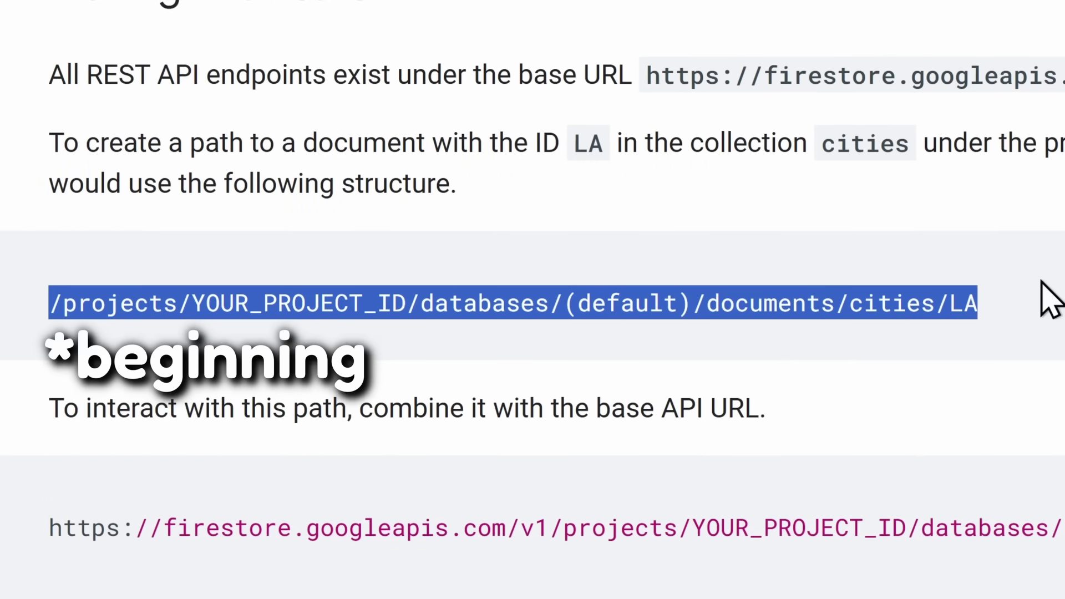
Highlight YOUR_PROJECT_ID and the remaining databases/(default)/documents/cities/LA portion of the example Firestore path.
{"action": "left_click", "coordinate": [133, 341]}
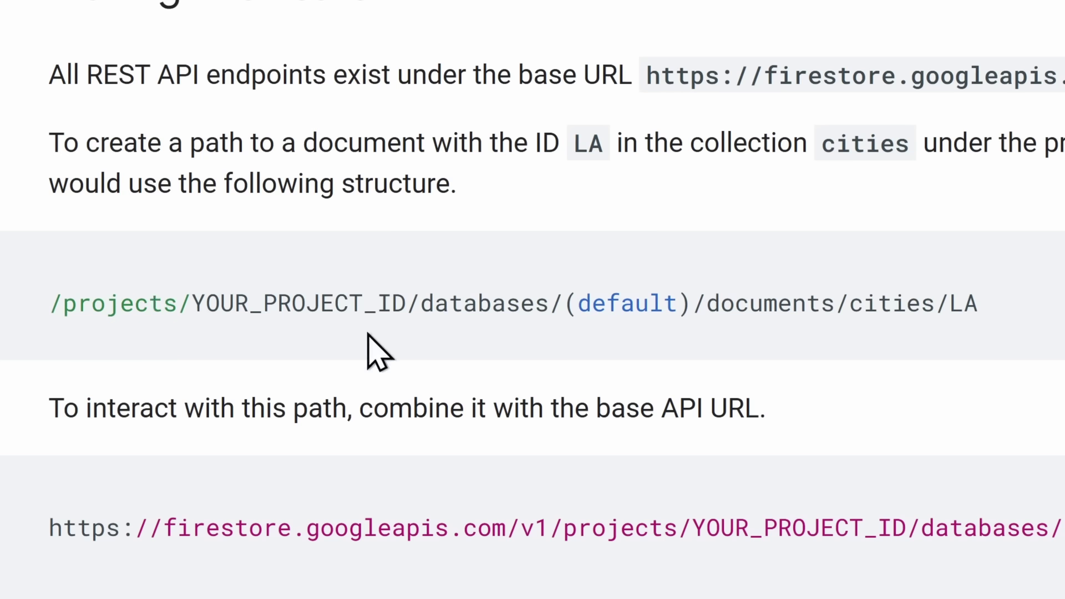
{"action": "left_click_drag", "start_coordinate": [190, 304], "coordinate": [406, 303]}
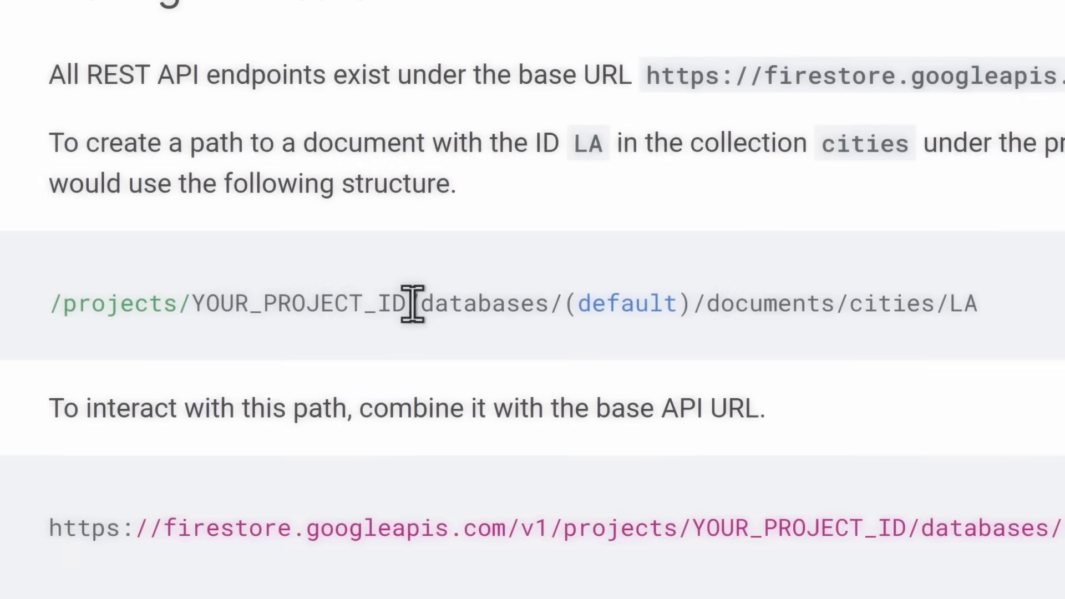
{"action": "left_click_drag", "start_coordinate": [411, 301], "coordinate": [981, 302]}
{"action": "left_click", "coordinate": [896, 340]}
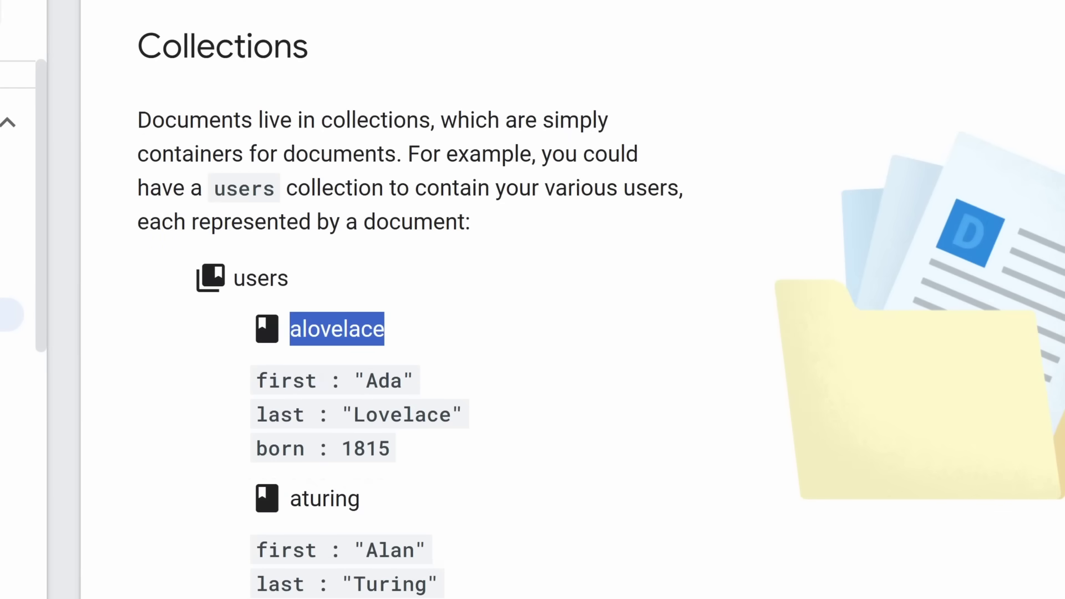
Read the Collections section of the Cloud Firestore data model page, highlighting the start of its sentence on where documents live.
{"action": "left_click", "coordinate": [531, 223]}
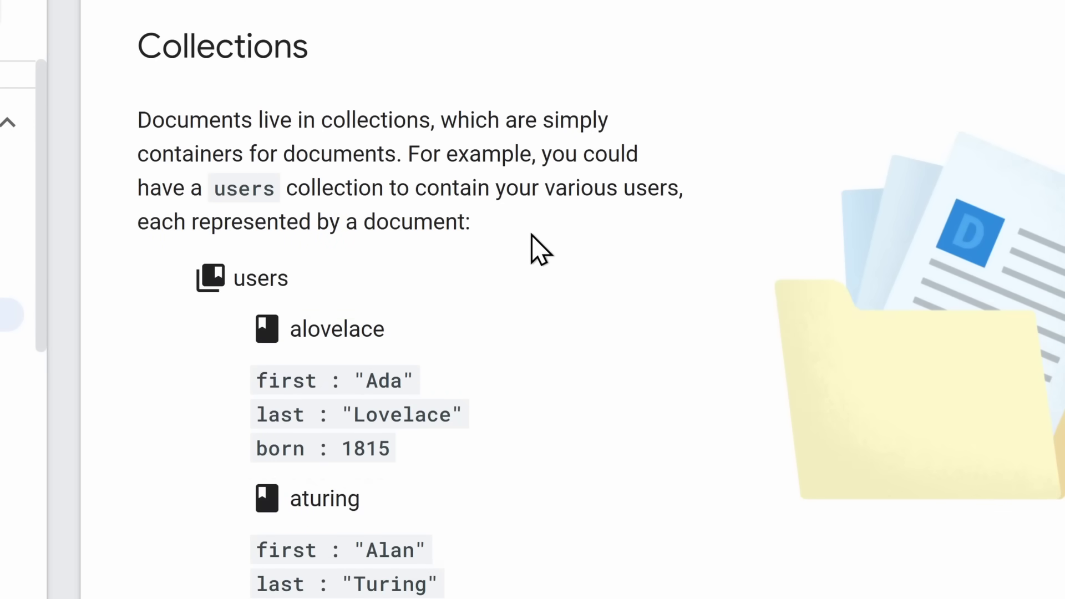
{"action": "left_click_drag", "start_coordinate": [138, 120], "coordinate": [364, 107]}
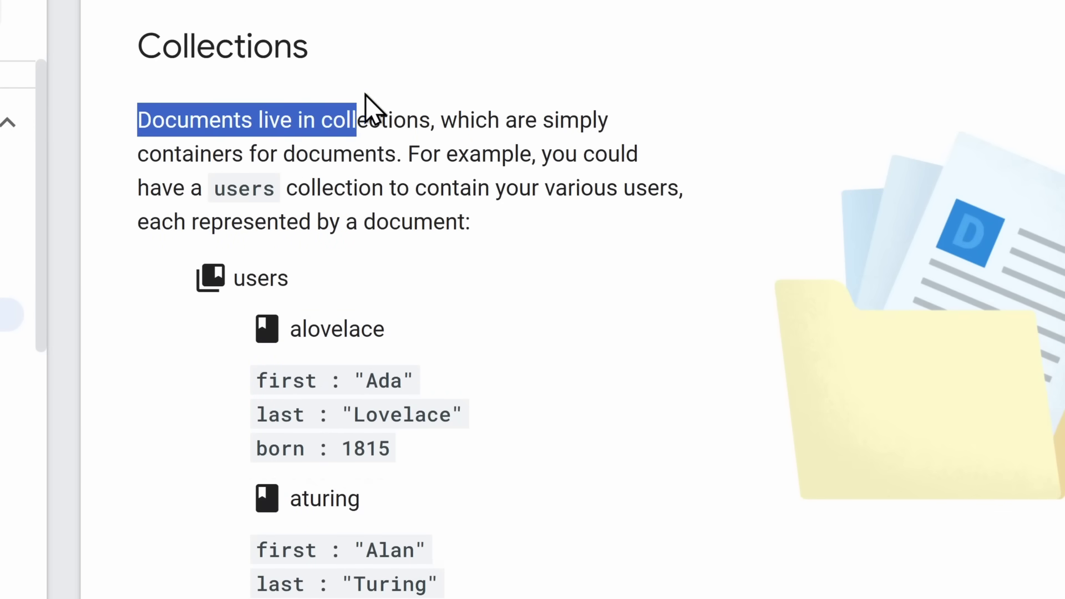
{"action": "left_click", "coordinate": [366, 299]}
{"action": "left_click", "coordinate": [409, 300]}
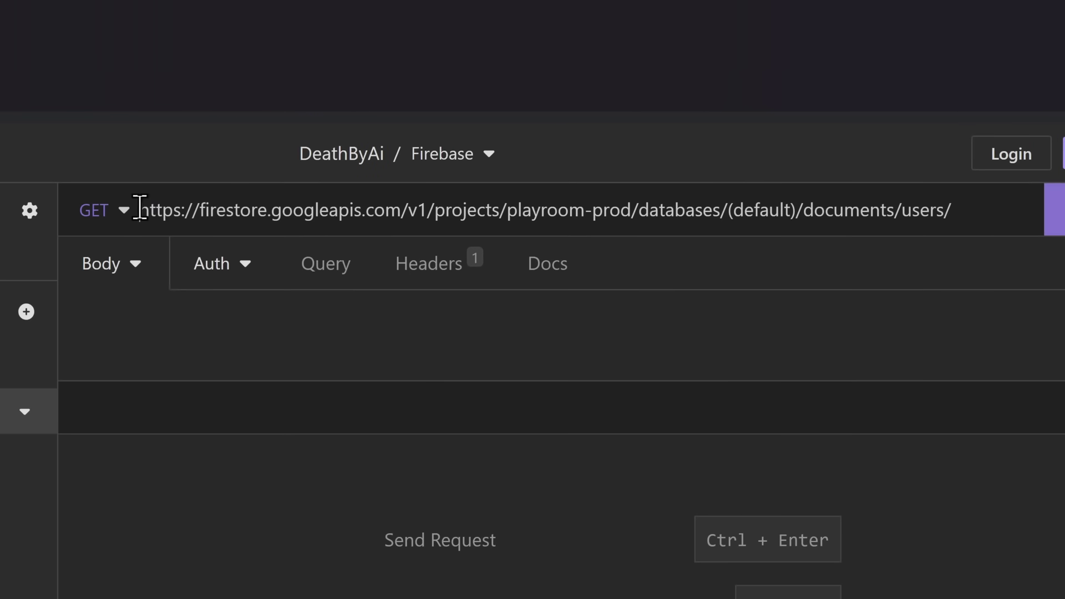
In Insomnia, highlight the Firestore host, the playroom-prod project and the databases/(default)/documents/users/ path in the GET request URL.
{"action": "left_click_drag", "start_coordinate": [252, 207], "coordinate": [404, 216]}
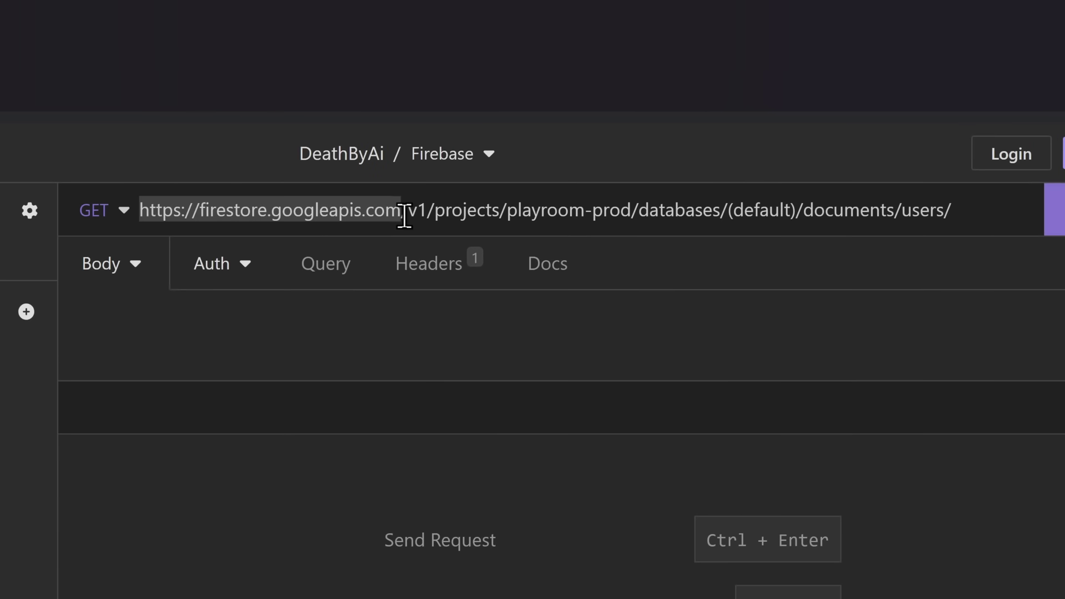
{"action": "left_click", "coordinate": [228, 210]}
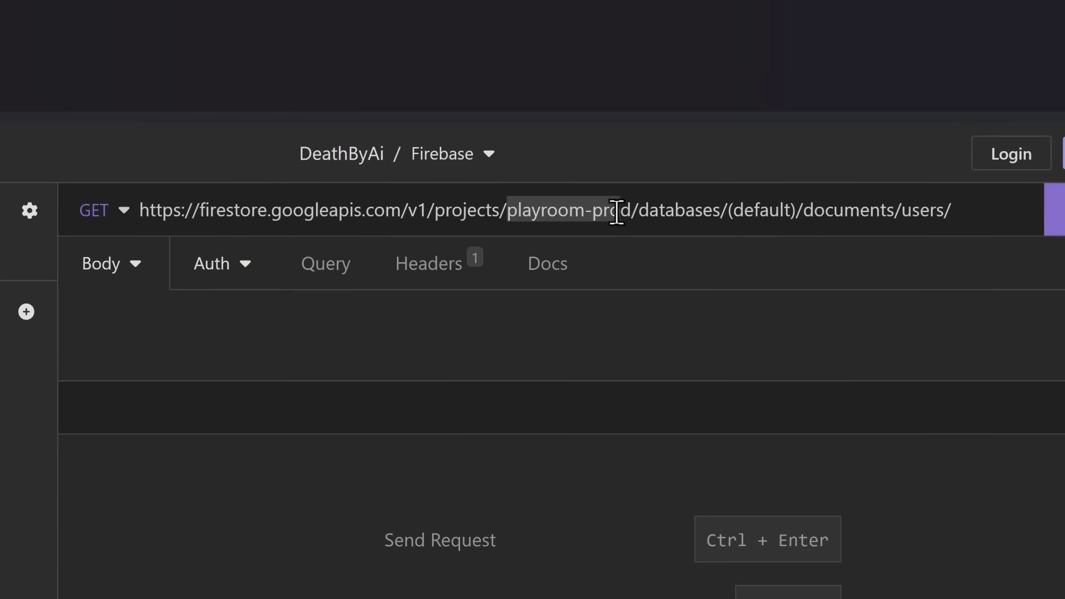
{"action": "left_click_drag", "start_coordinate": [677, 223], "coordinate": [732, 213]}
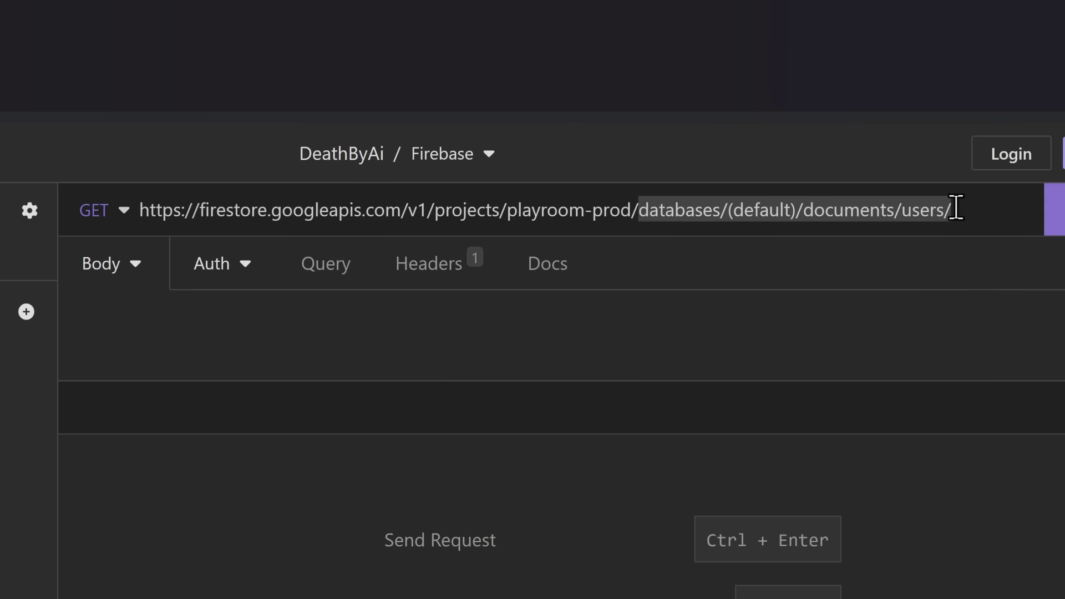
{"action": "left_click", "coordinate": [1011, 198]}
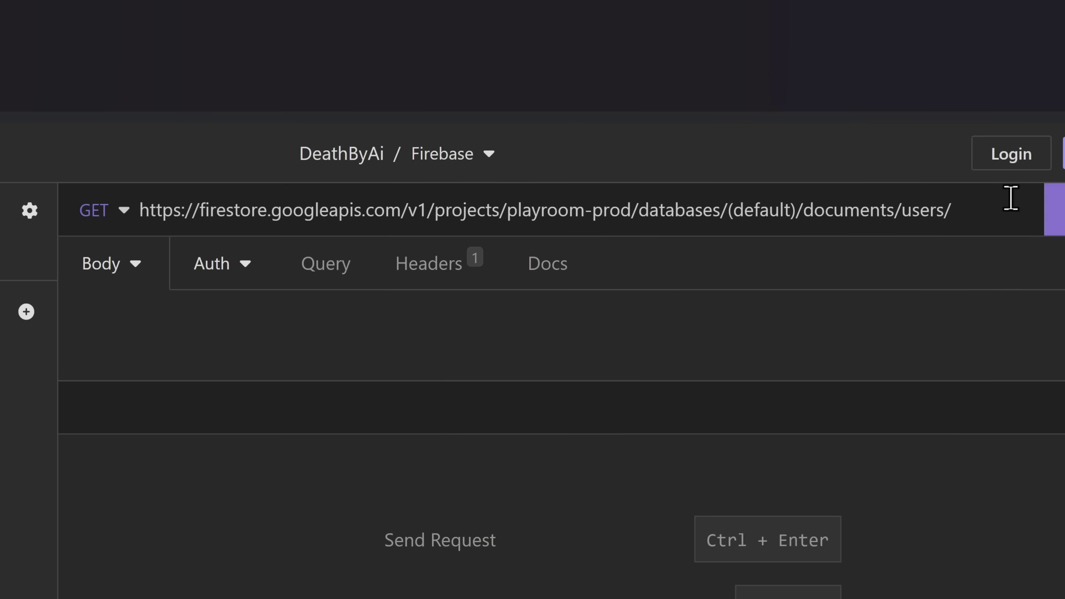
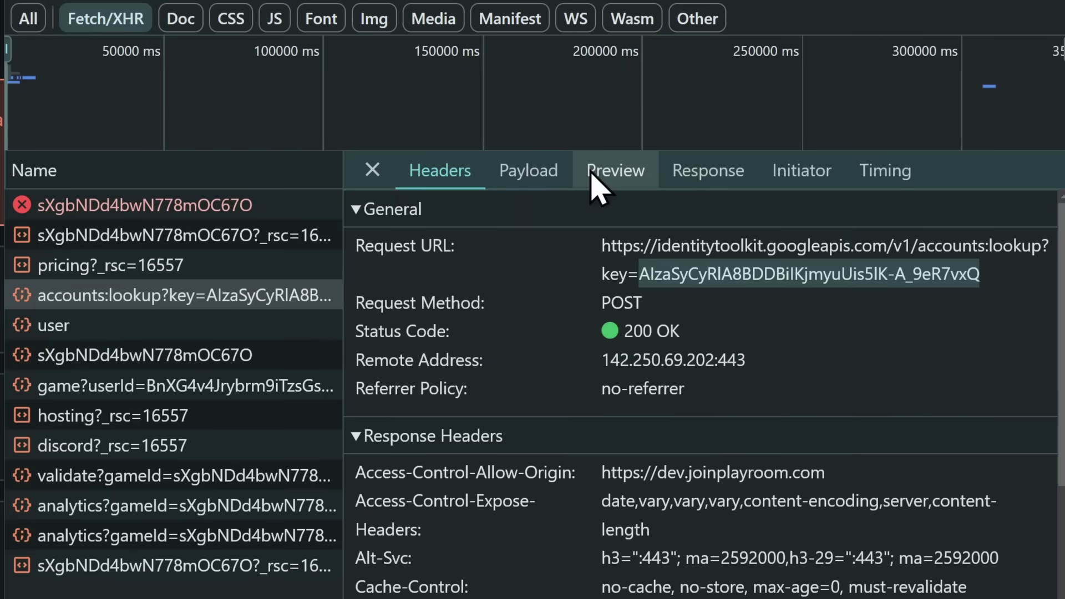
Show the response of the accounts:lookup request in the browser's developer tools and highlight the localId value.
{"action": "left_click", "coordinate": [693, 175]}
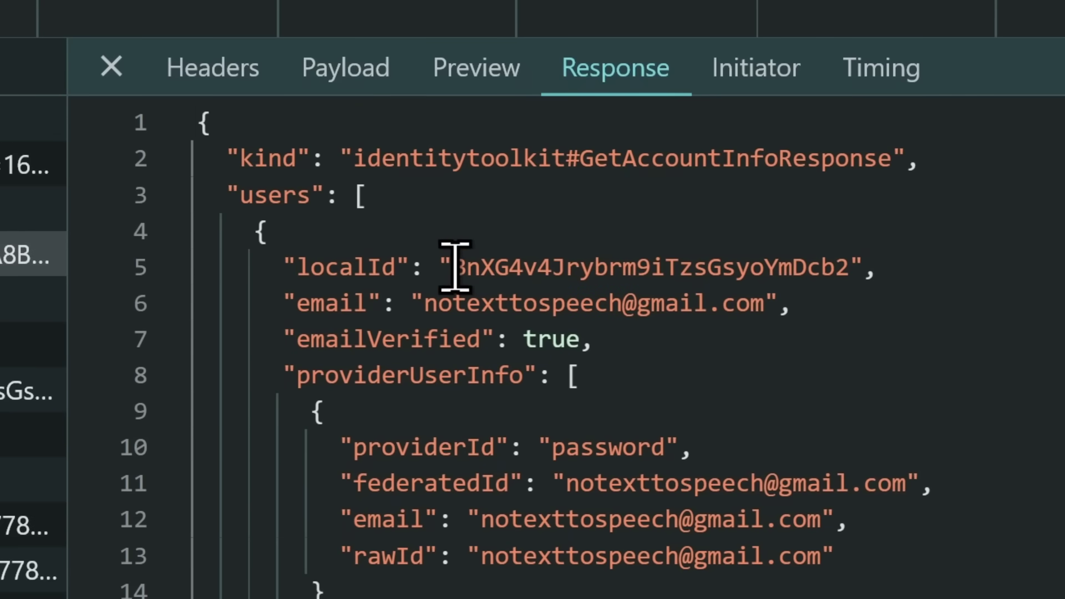
{"action": "left_click_drag", "start_coordinate": [452, 265], "coordinate": [840, 266]}
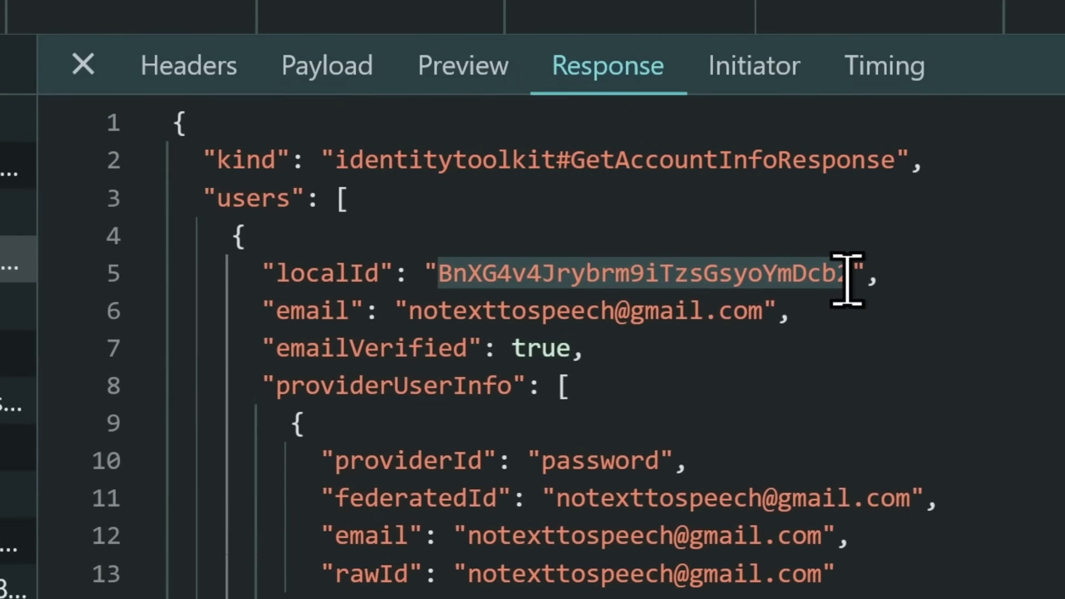
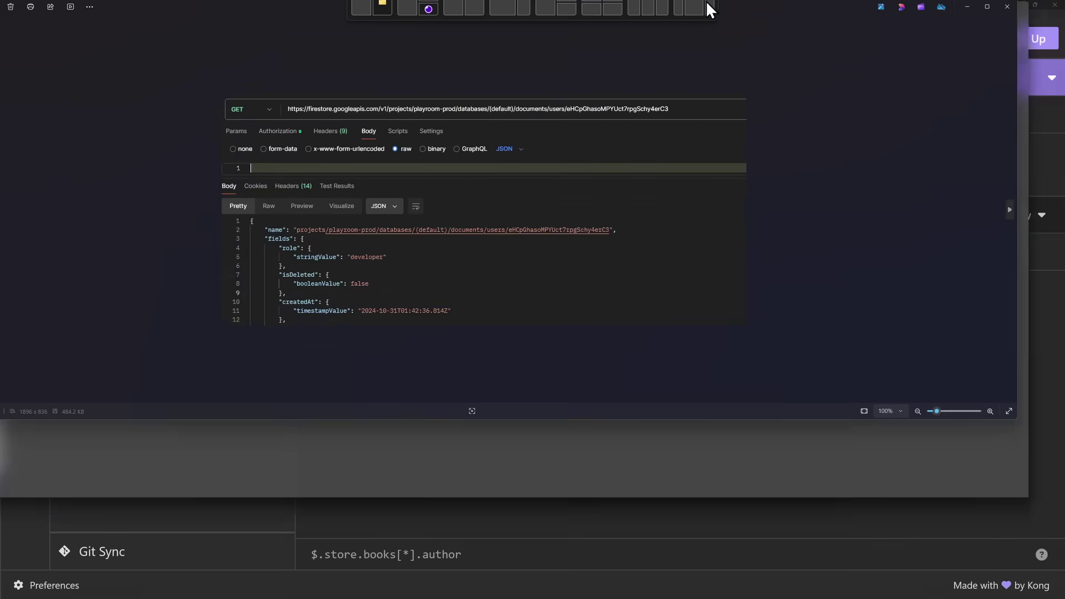
Maximize the 1-request-get-success.png screenshot to examine the Firestore user document request and its role field.
{"action": "left_click_drag", "start_coordinate": [706, 1], "coordinate": [705, 4]}
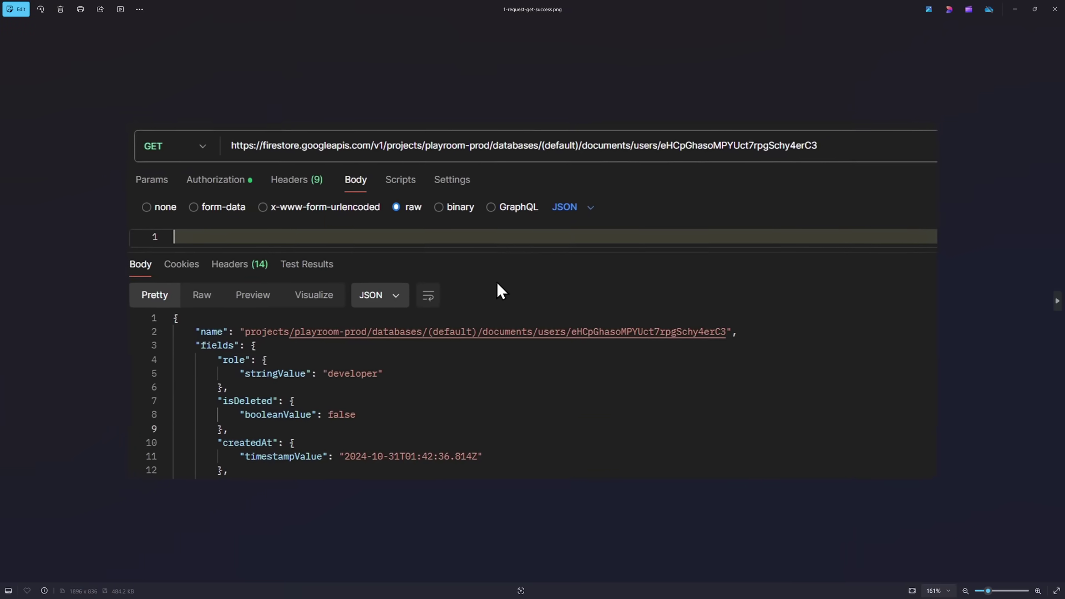
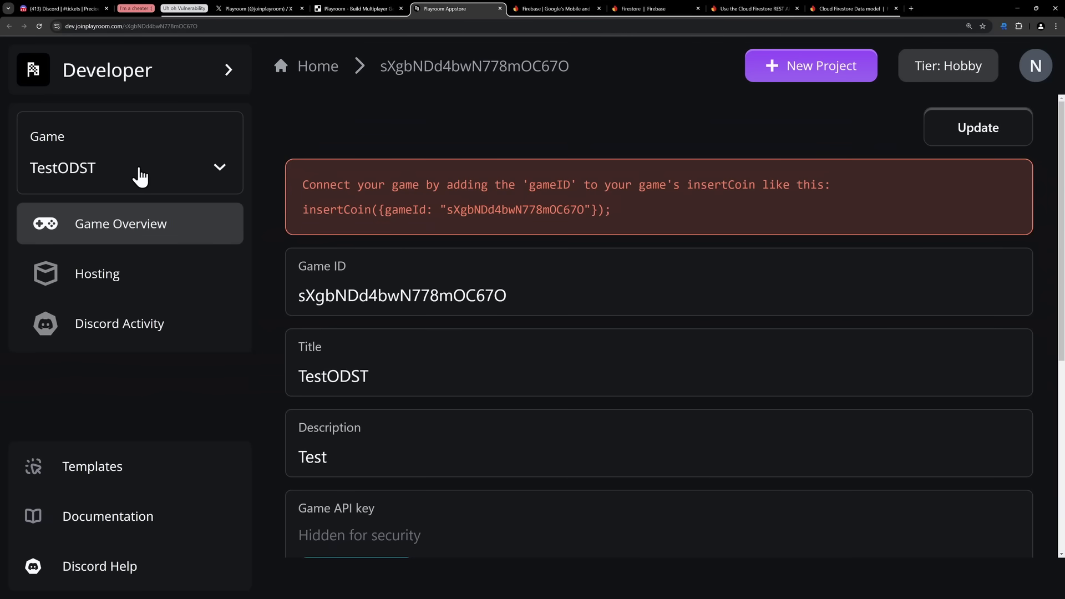
Check the TestODST game selector on the Playroom Developer dashboard and view the 2-request-patch-admin.png screenshot.
{"action": "left_click", "coordinate": [140, 177]}
{"action": "left_click", "coordinate": [136, 222]}
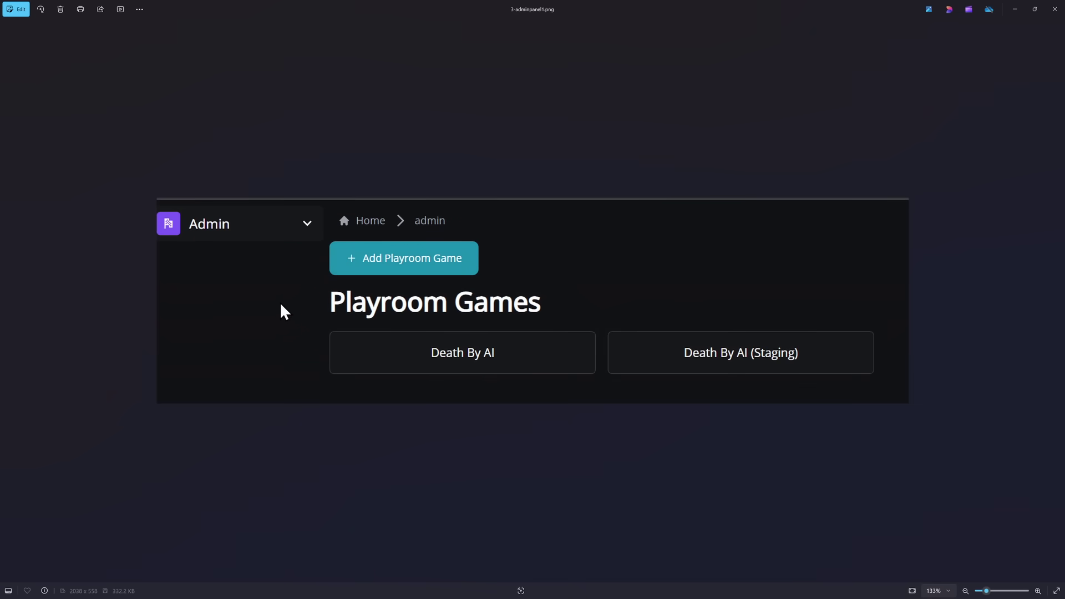
{"action": "key", "text": "Left"}
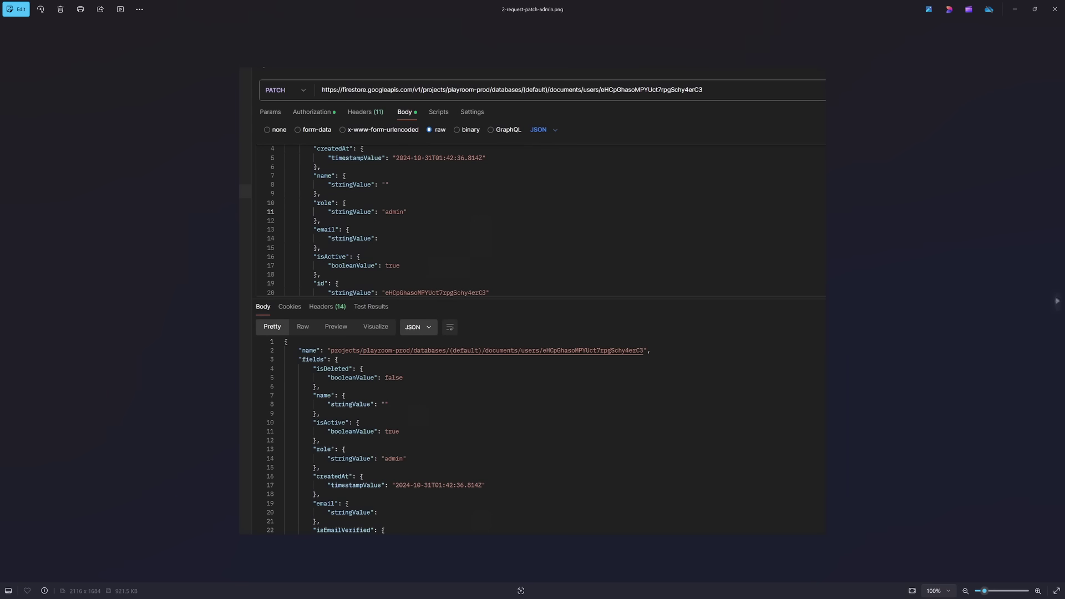
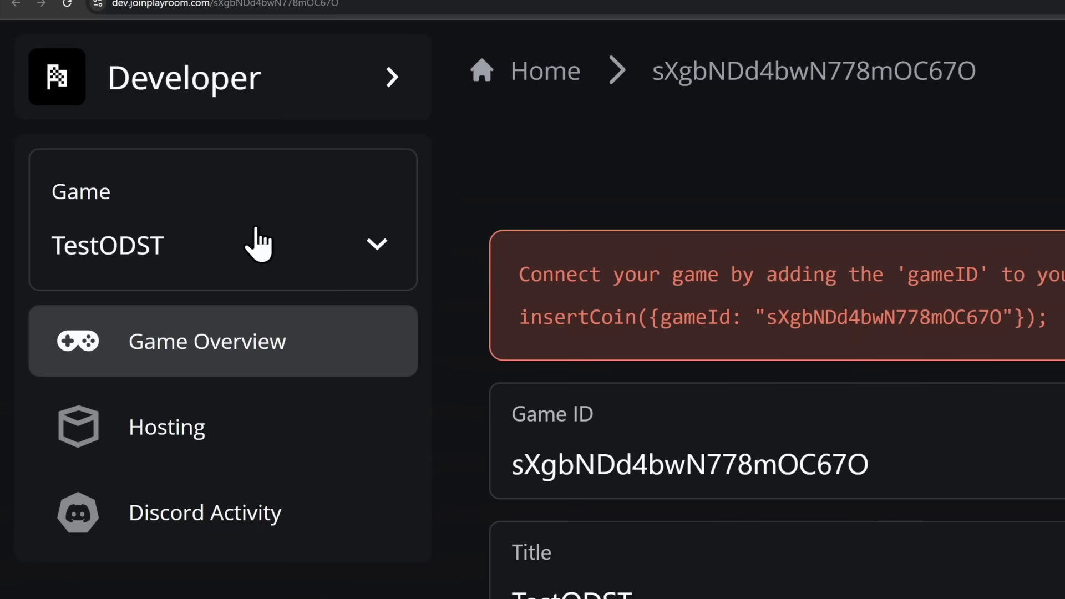
{"action": "left_click", "coordinate": [371, 244]}
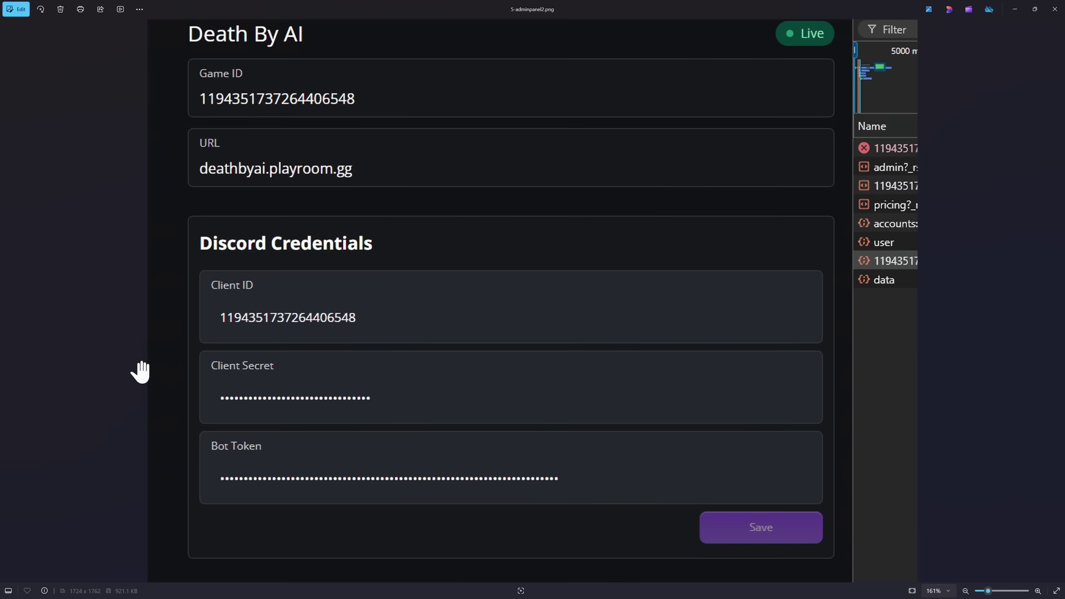
Examine the Discord Credentials and Triggers Available sections of the Death By AI admin page in 5-adminpanel2.png.
{"action": "scroll", "coordinate": [176, 424], "scroll_direction": "down", "scroll_amount": 1}
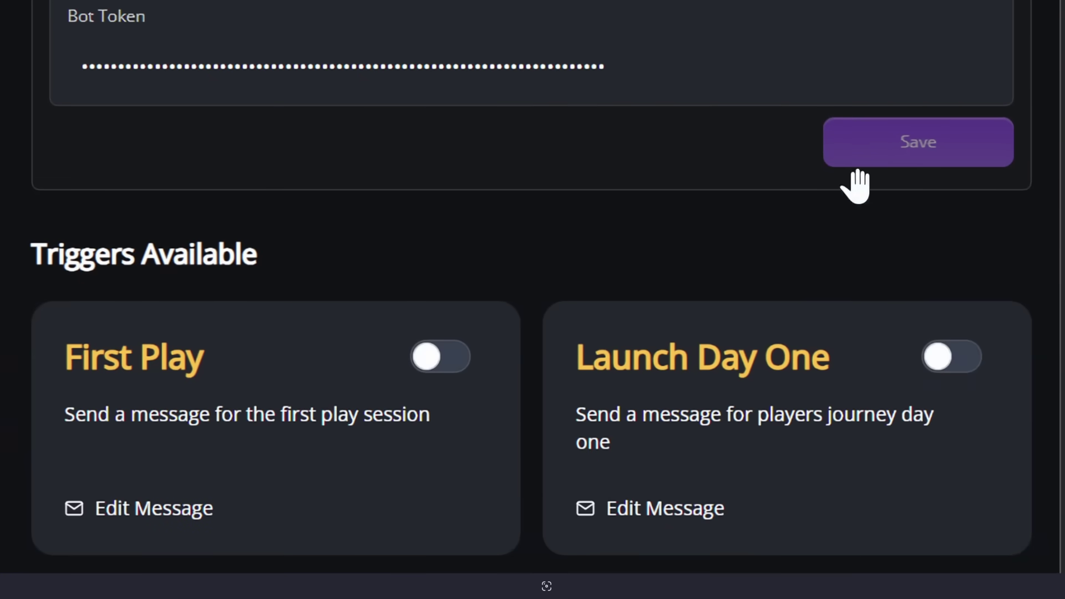
Recheck the Discord Credentials section and examine the Death By AI Hosting page's build upload area in 6-adminpanel-changecode.png.
{"action": "scroll", "coordinate": [439, 78], "scroll_direction": "up", "scroll_amount": 3}
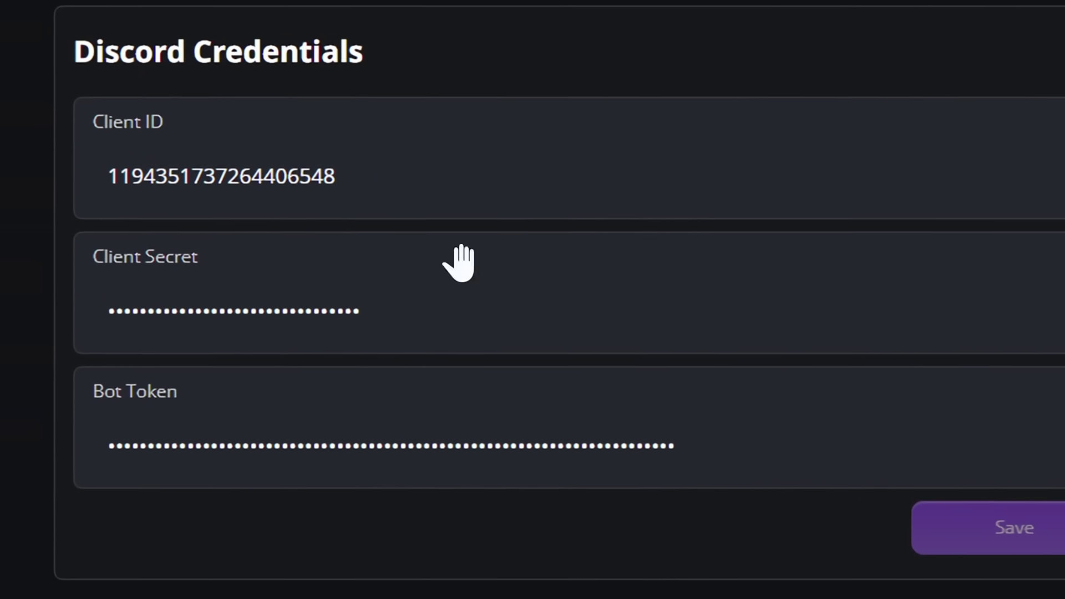
{"action": "left_click", "coordinate": [1056, 297]}
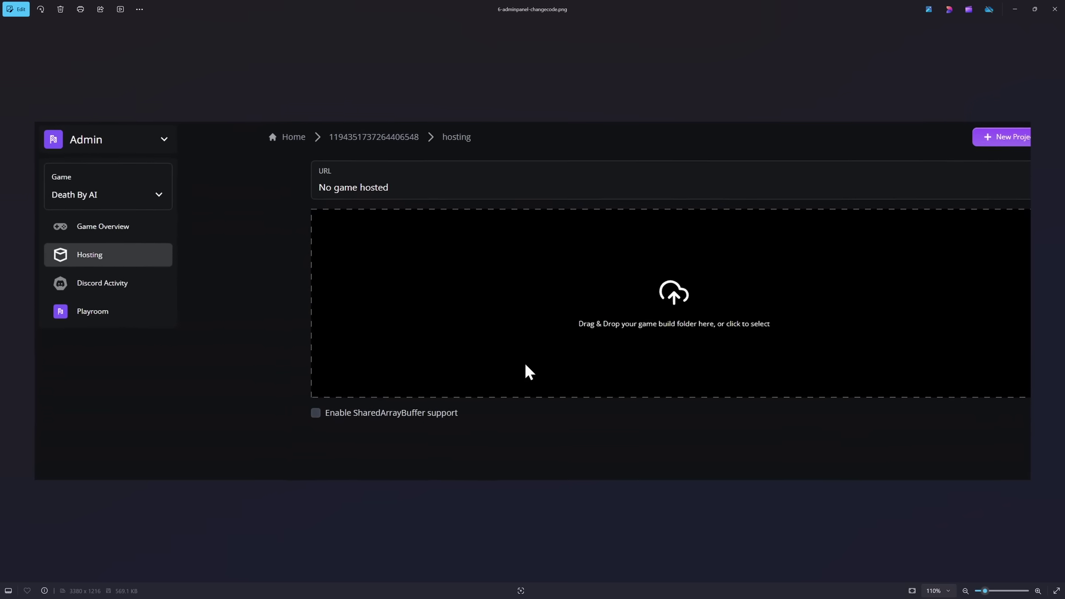
{"action": "scroll", "coordinate": [55, 205], "scroll_direction": "up", "scroll_amount": 5}
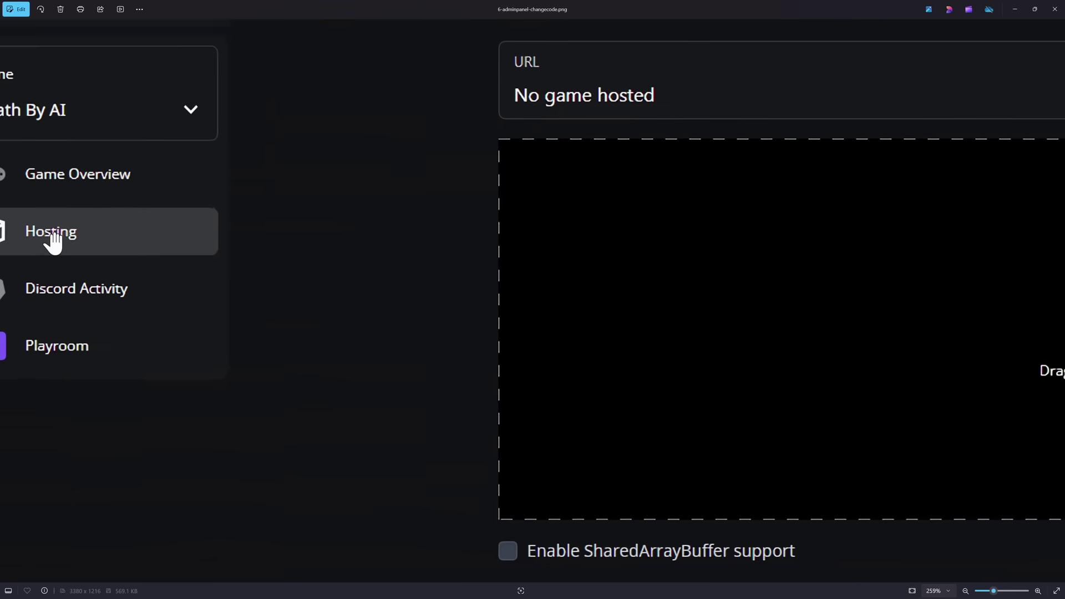
{"action": "left_click_drag", "start_coordinate": [704, 420], "coordinate": [340, 257]}
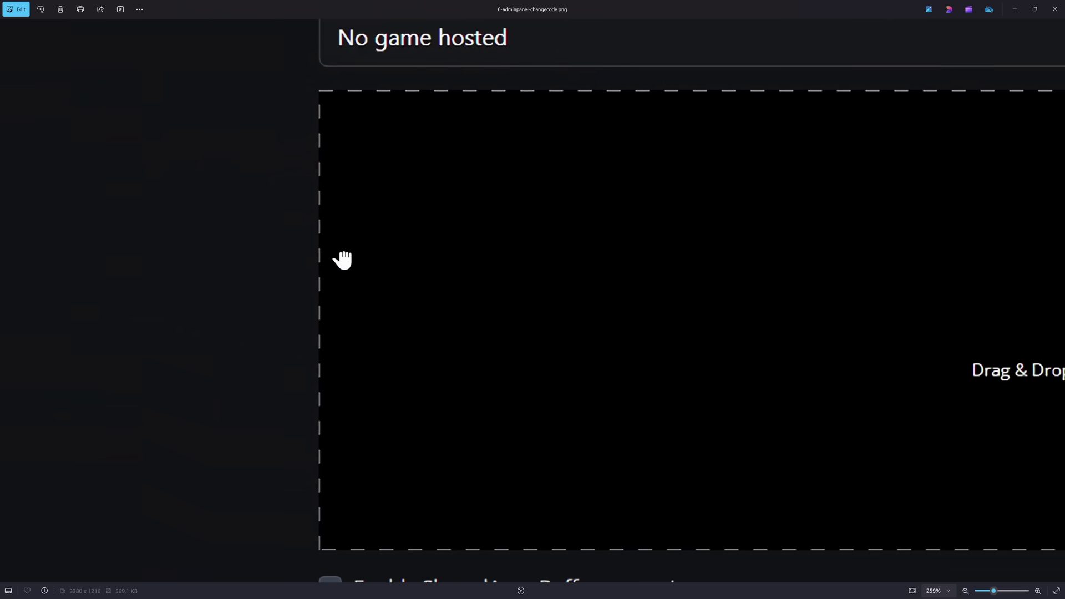
{"action": "scroll", "coordinate": [635, 255], "scroll_direction": "down", "scroll_amount": 3}
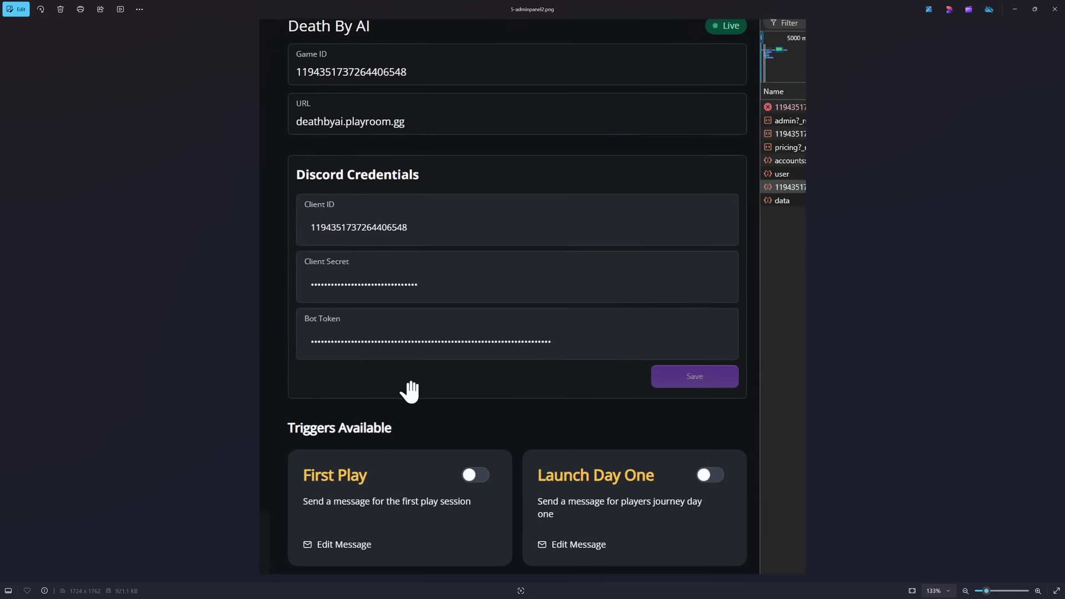
Examine the Triggers Available section in 5-adminpanel2.png and the game selector list in 4-adminpanel-everyonesgames.png.
{"action": "scroll", "coordinate": [409, 392], "scroll_direction": "up", "scroll_amount": 5}
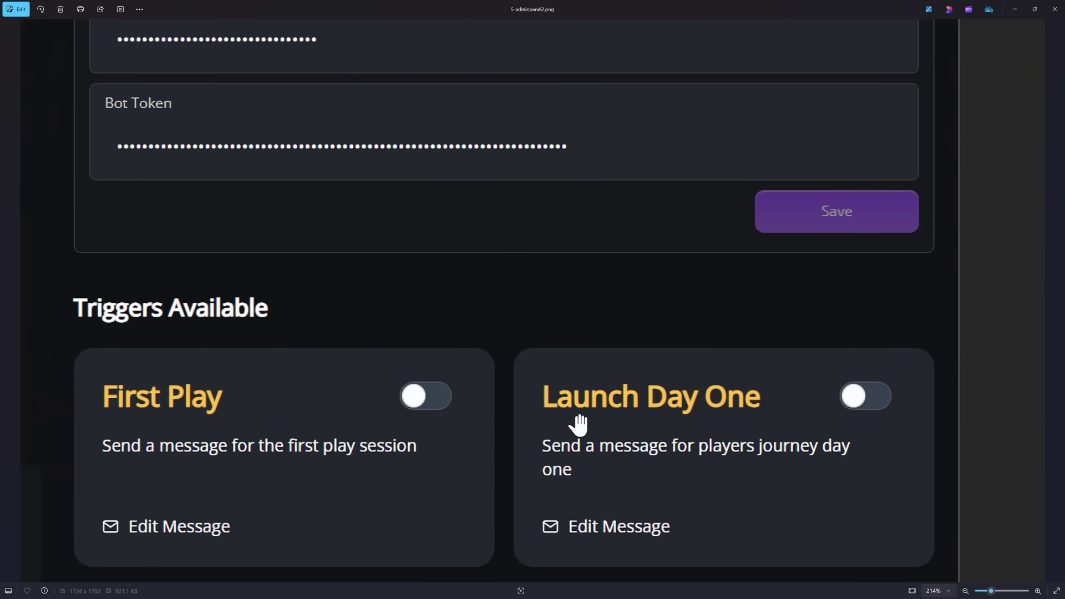
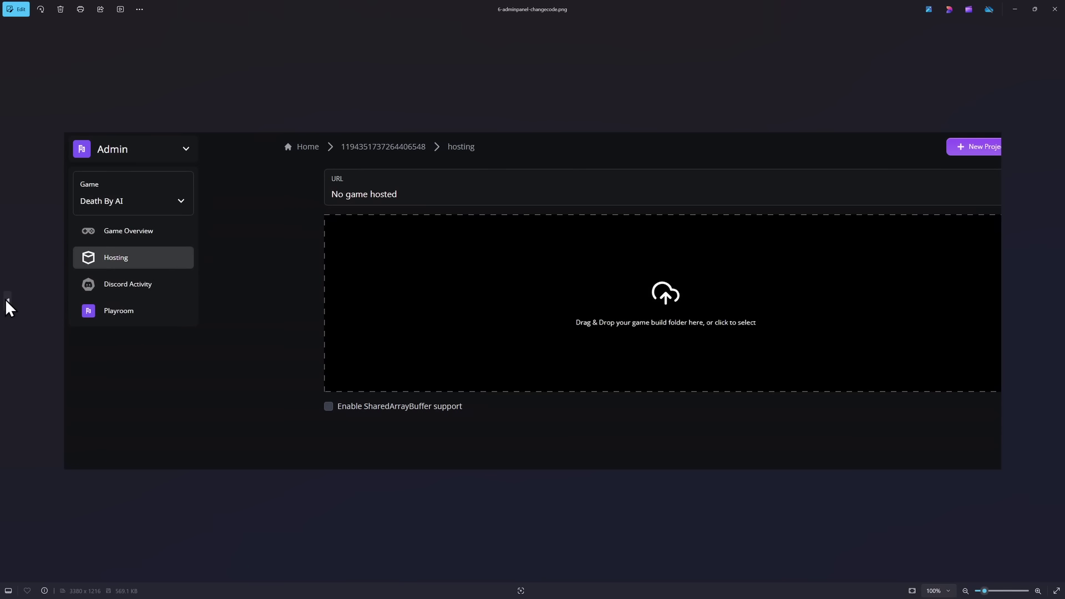
{"action": "left_click", "coordinate": [5, 299]}
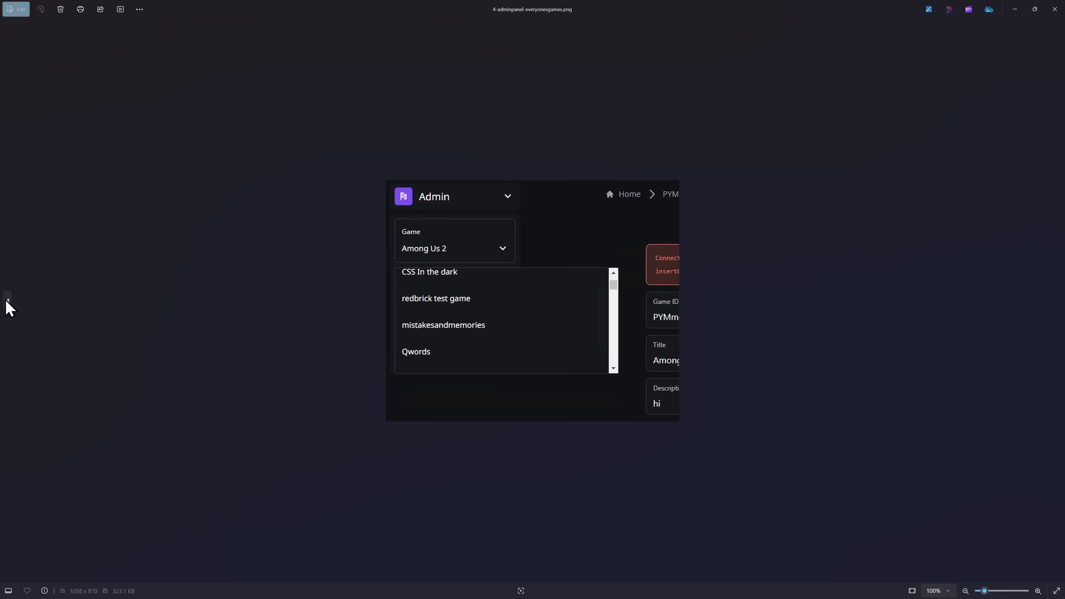
{"action": "scroll", "coordinate": [468, 335], "scroll_direction": "up", "scroll_amount": 5}
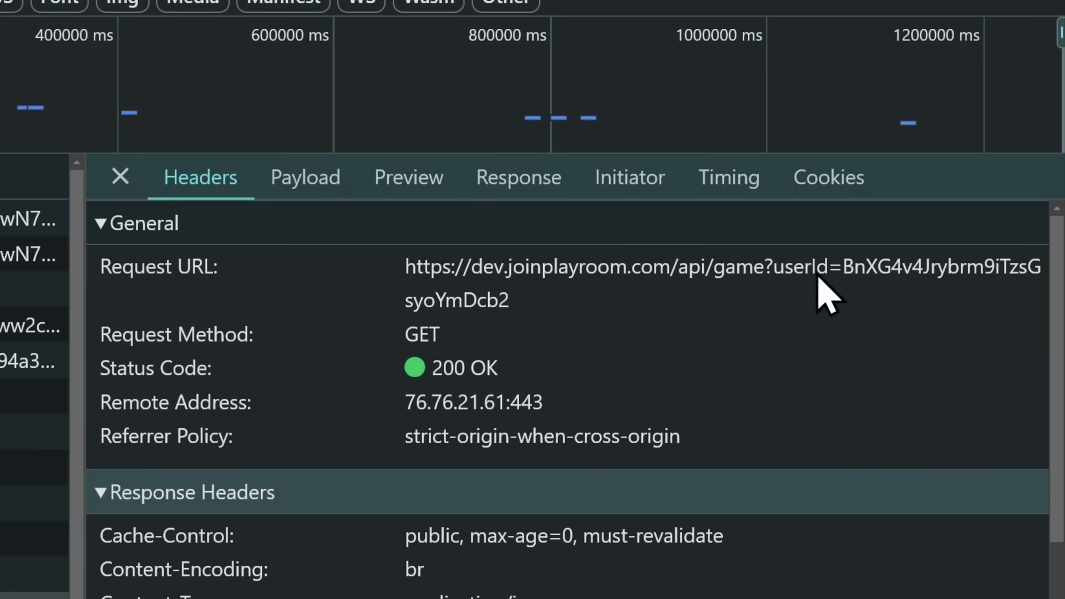
Highlight the userId value in the api/game request URL in the developer tools and the response's message line in Insomnia.
{"action": "left_click_drag", "start_coordinate": [845, 269], "coordinate": [967, 278]}
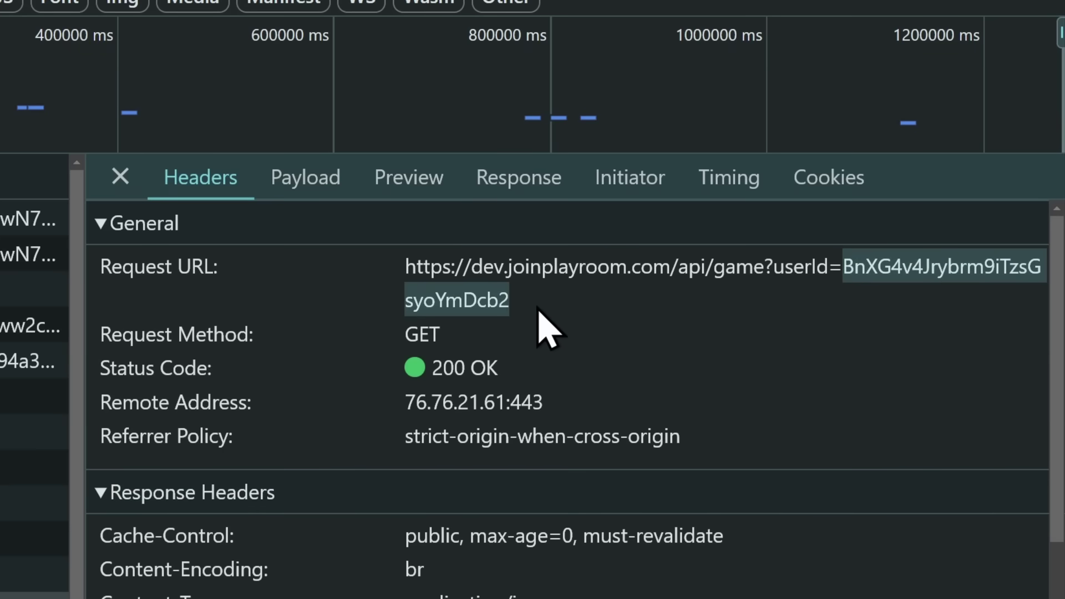
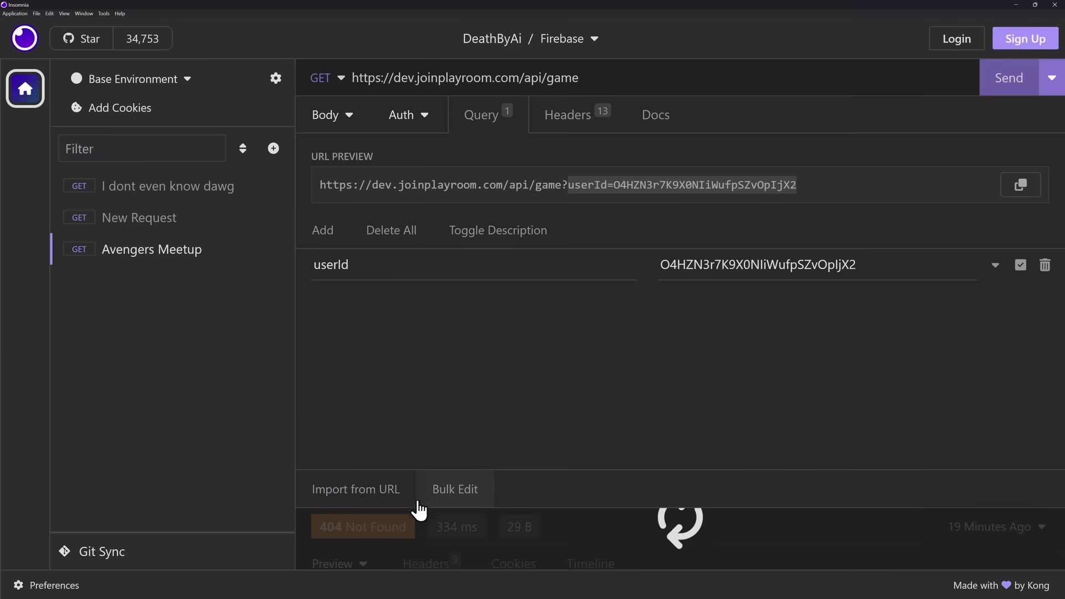
{"action": "left_click_drag", "start_coordinate": [362, 442], "coordinate": [537, 441]}
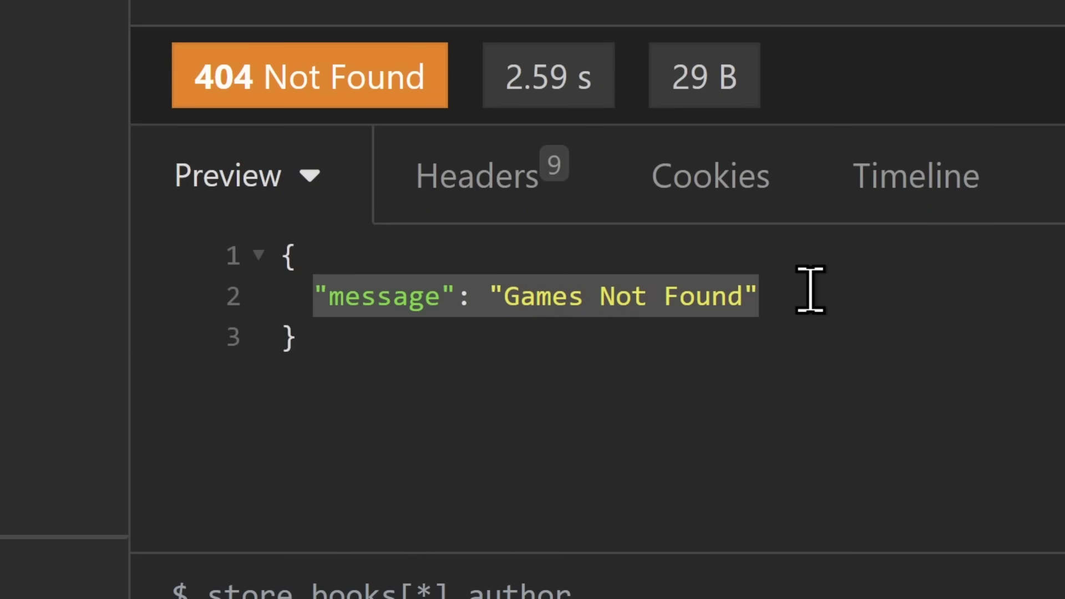